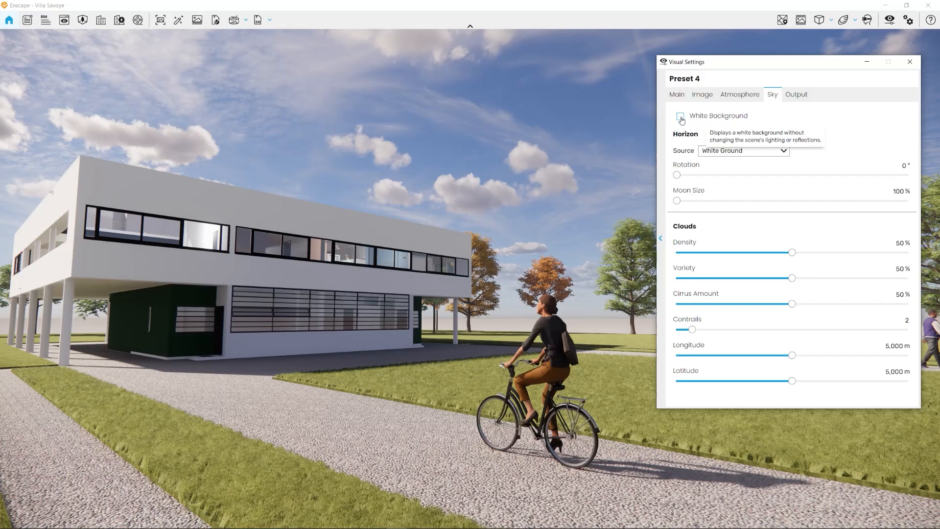
- Toggle the white background on and off to compare it with the regular sky, leaving it off
left_click(680, 118)
left_click(680, 117)
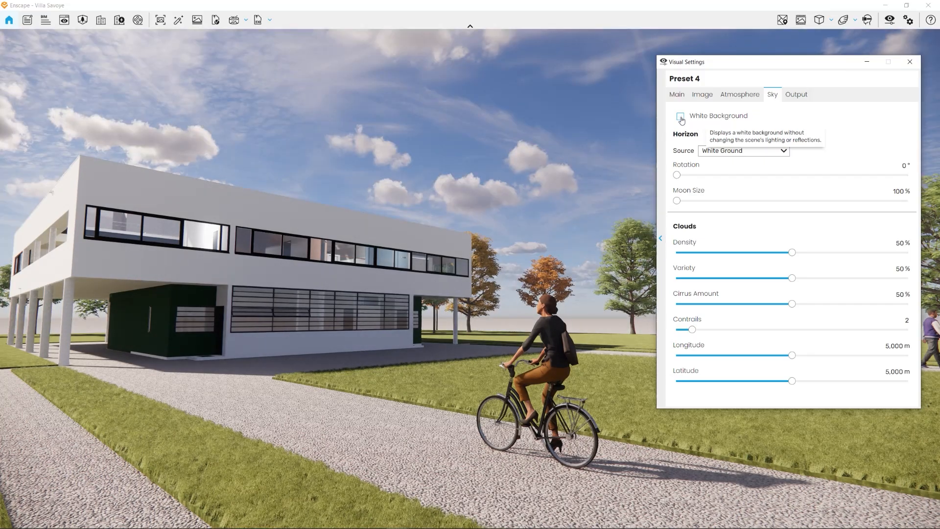
left_click(680, 117)
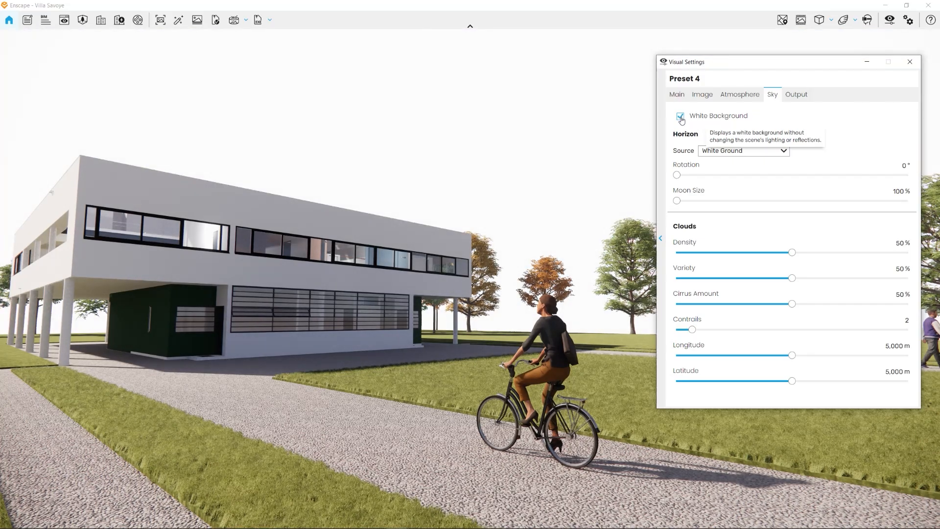
left_click(681, 118)
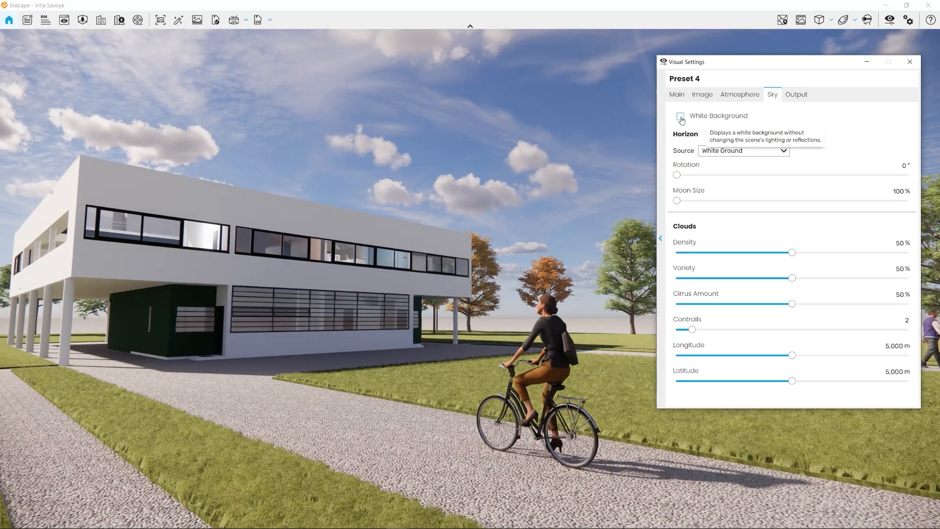
left_click(680, 118)
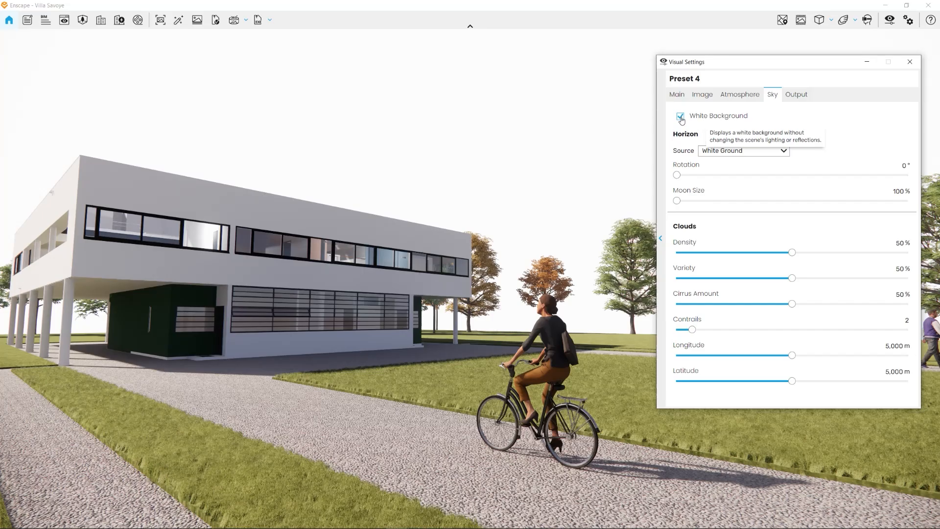
left_click(680, 117)
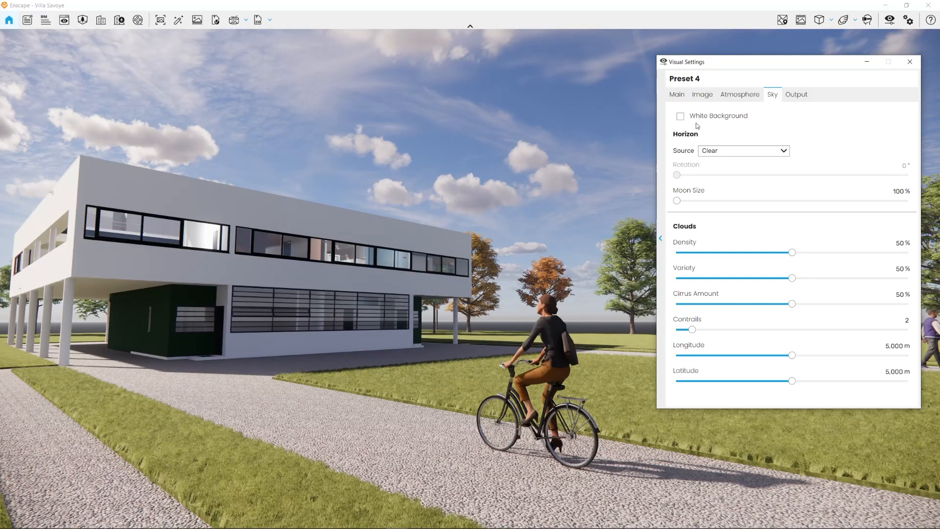
- Try the Clear horizon source and compare it with White Ground around the villa site
left_click(785, 151)
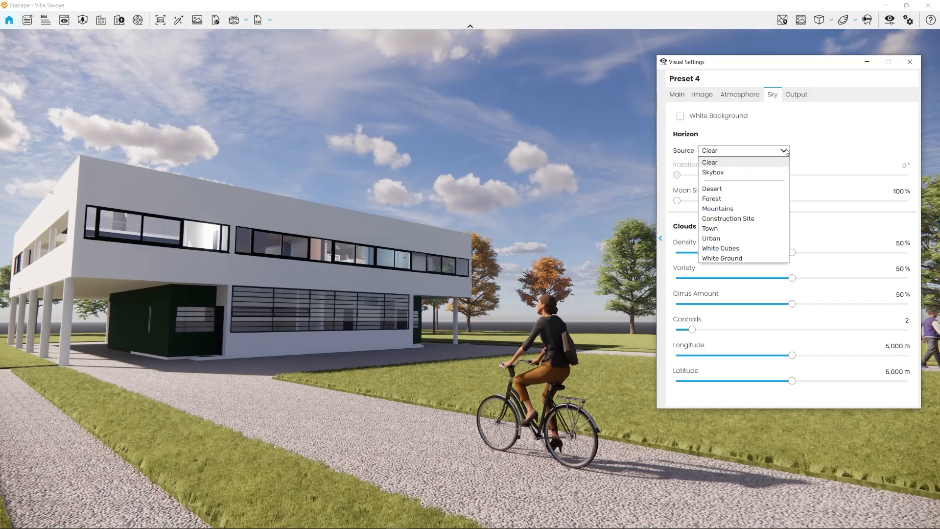
left_click(729, 164)
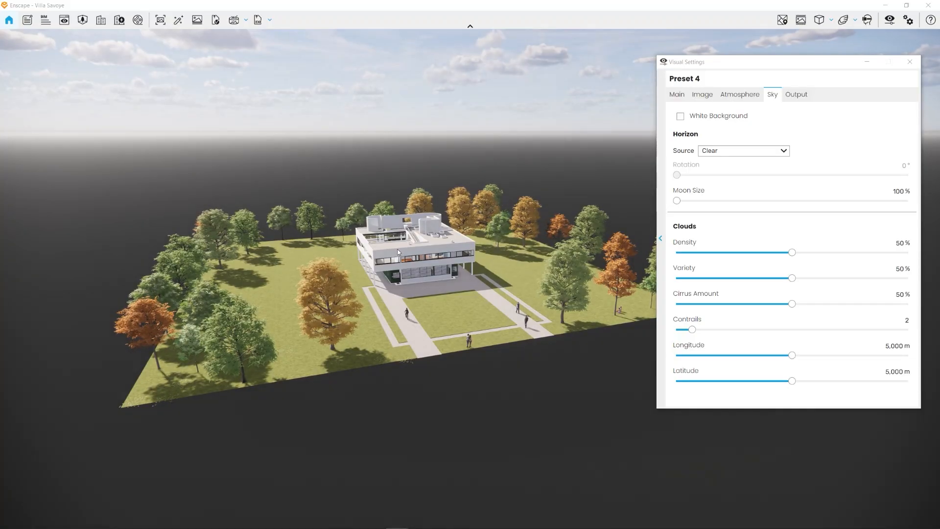
left_click(779, 155)
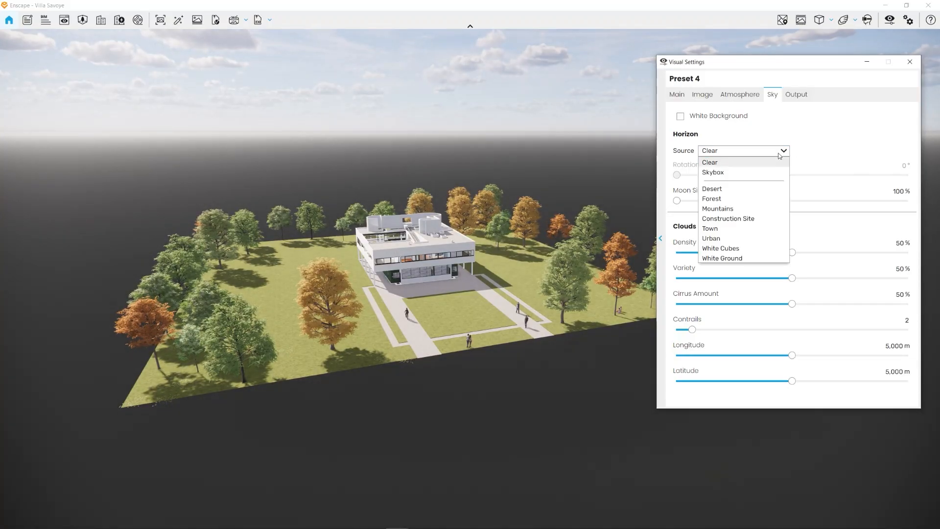
left_click(755, 259)
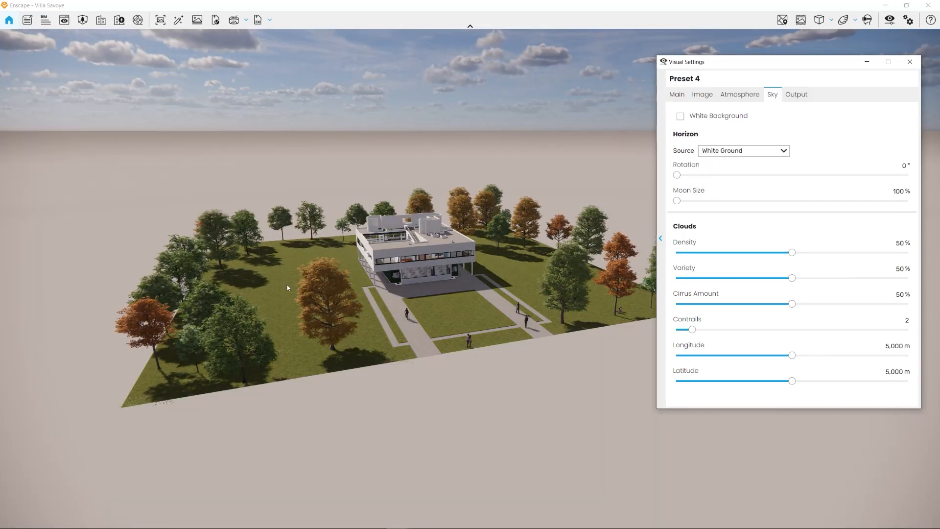
mouse_move(440, 321)
right_mouse_down()
mouse_move(328, 318)
mouse_move(431, 313)
mouse_move(426, 211)
mouse_move(440, 320)
right_mouse_up()
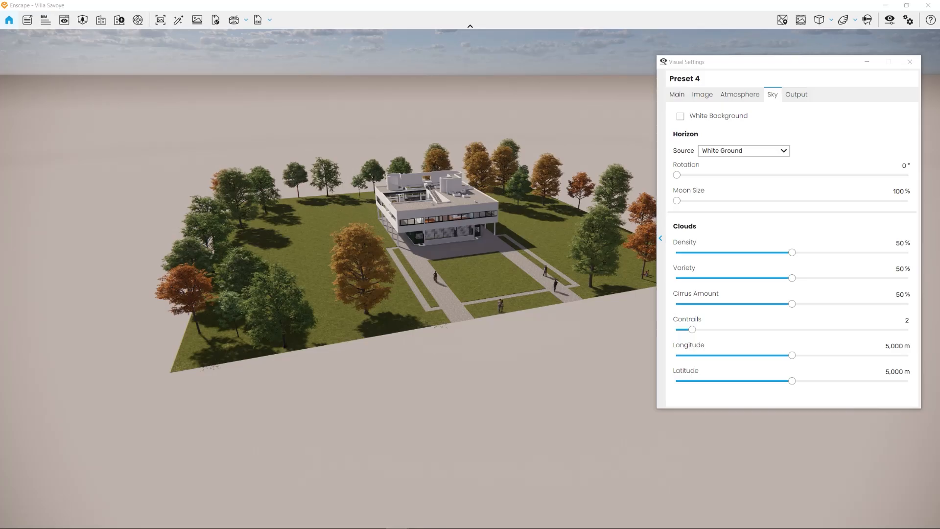
- Try the Desert and Forest horizon sources behind the villa
left_click(778, 155)
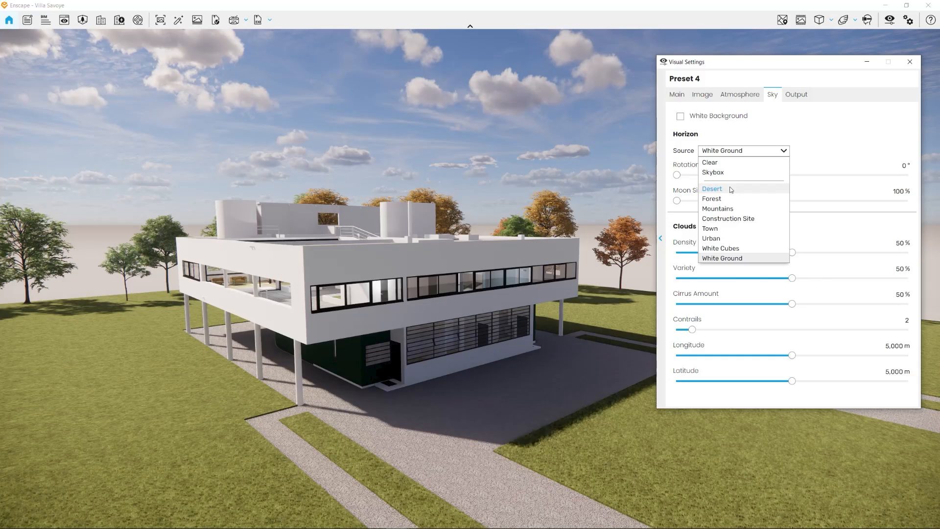
left_click(729, 188)
left_click_drag(480, 244, 525, 253)
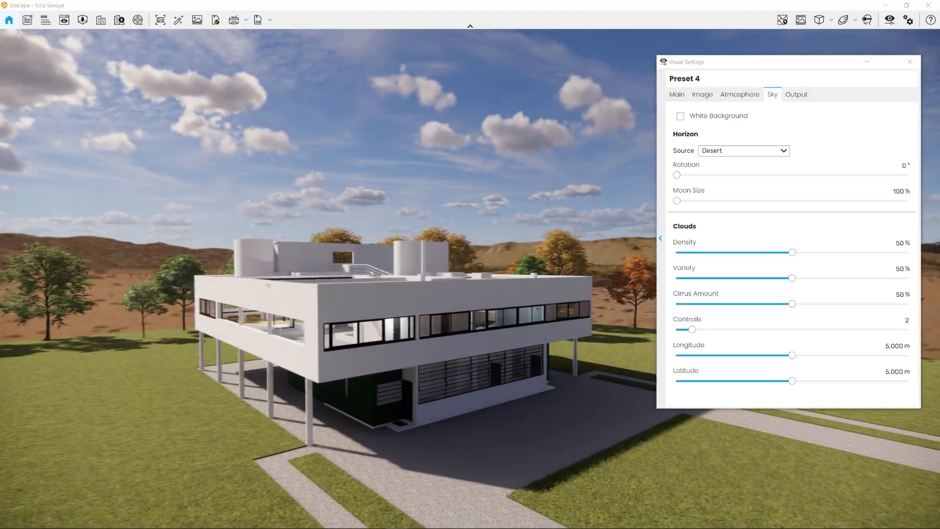
left_click(745, 153)
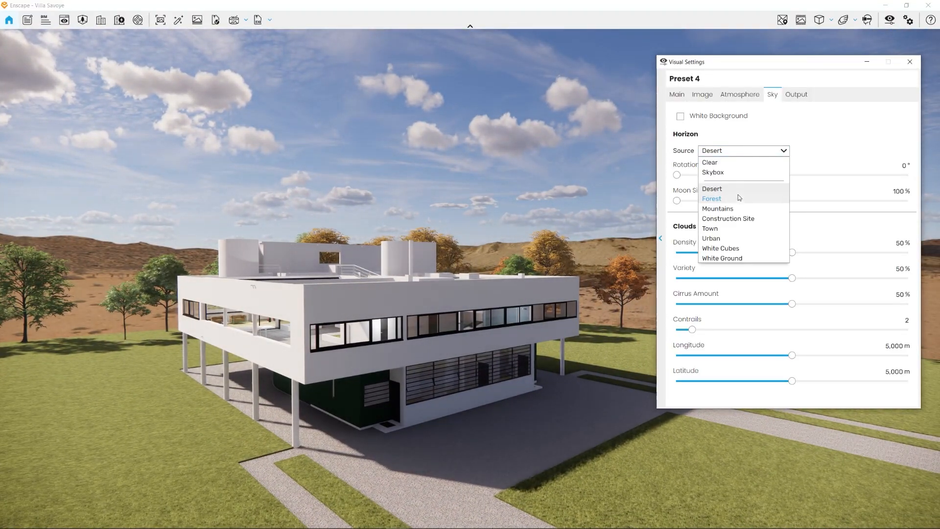
left_click(737, 201)
- Try the Mountains and Construction Site horizon sources and look around the scene
left_click(748, 152)
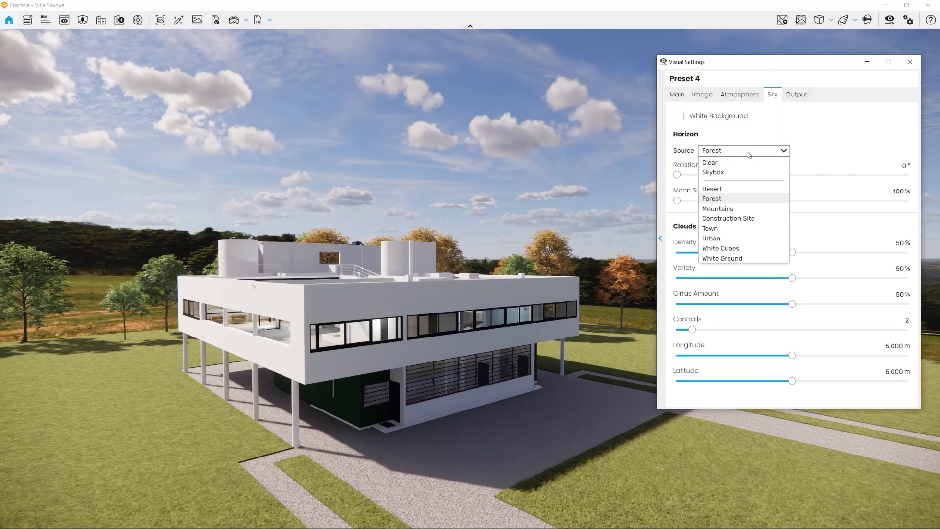
left_click(731, 209)
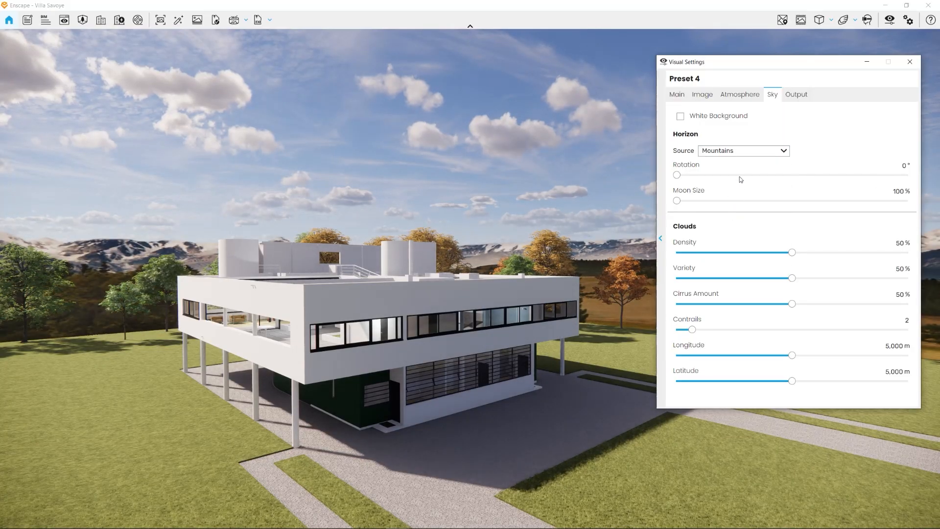
left_click(746, 152)
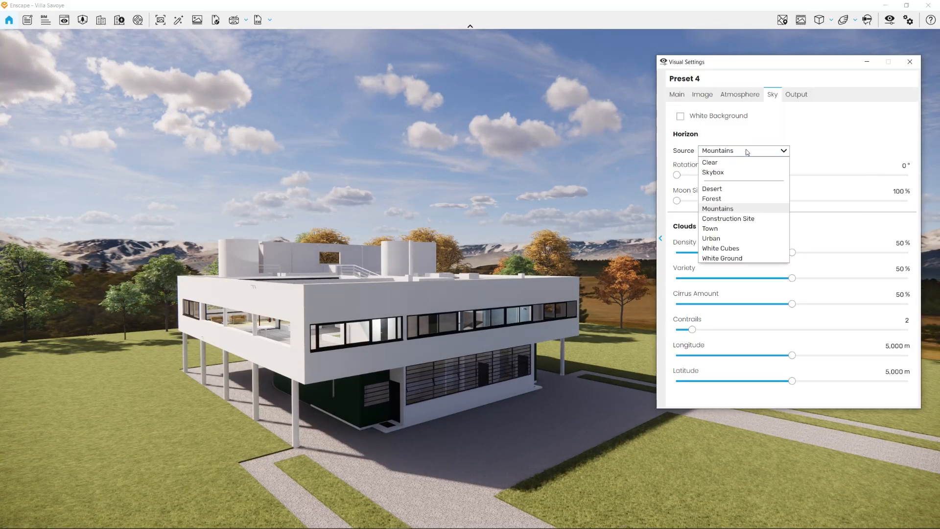
left_click(729, 219)
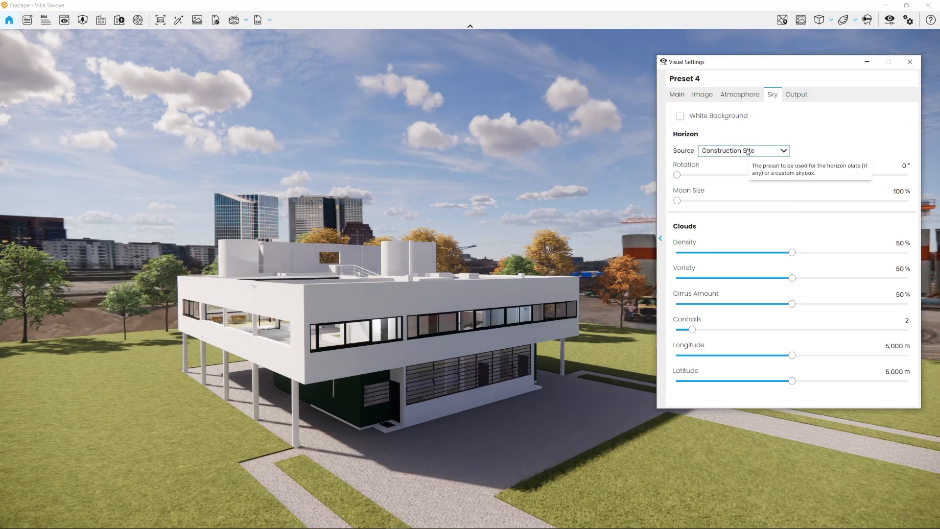
left_click_drag(409, 293, 585, 169)
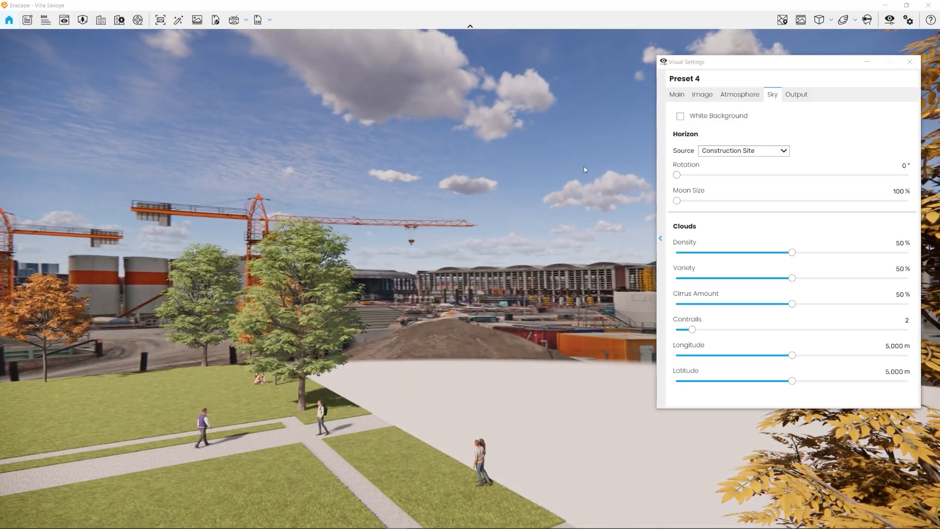
- Try the Town and Urban horizon sources around the villa and its grounds
left_click(752, 152)
left_click(728, 228)
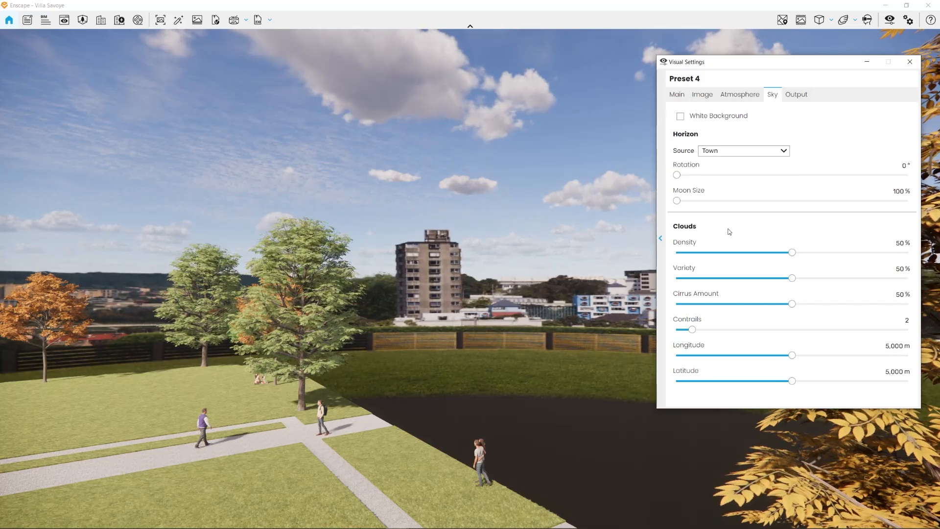
left_click_drag(486, 305, 235, 315)
left_click(772, 152)
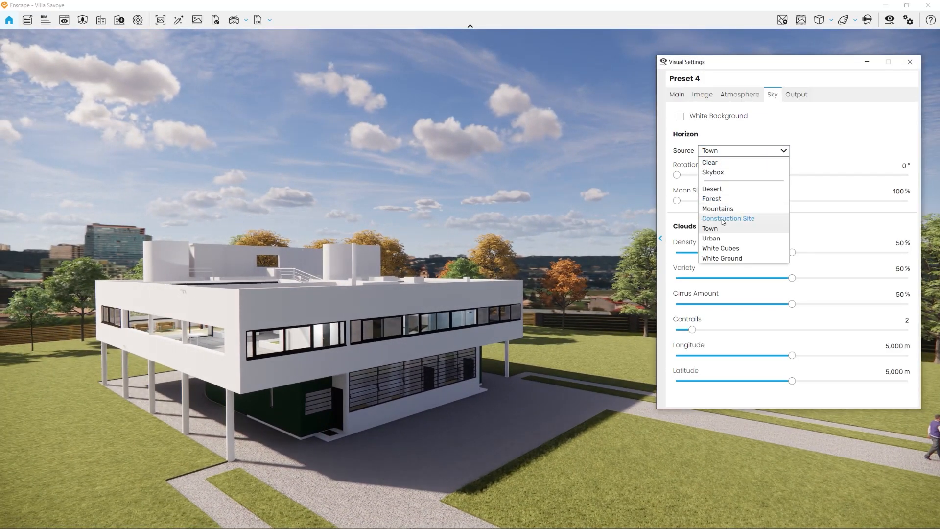
left_click(721, 243)
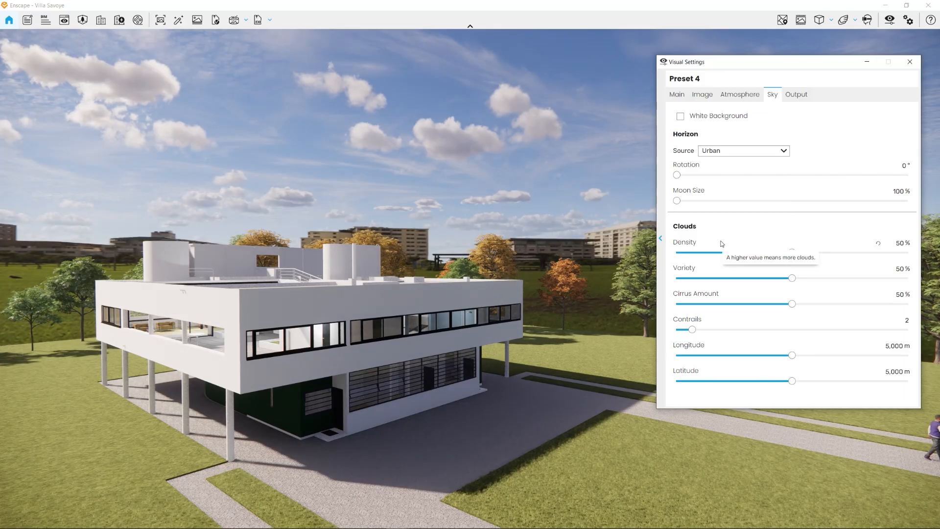
left_click_drag(591, 268, 474, 268)
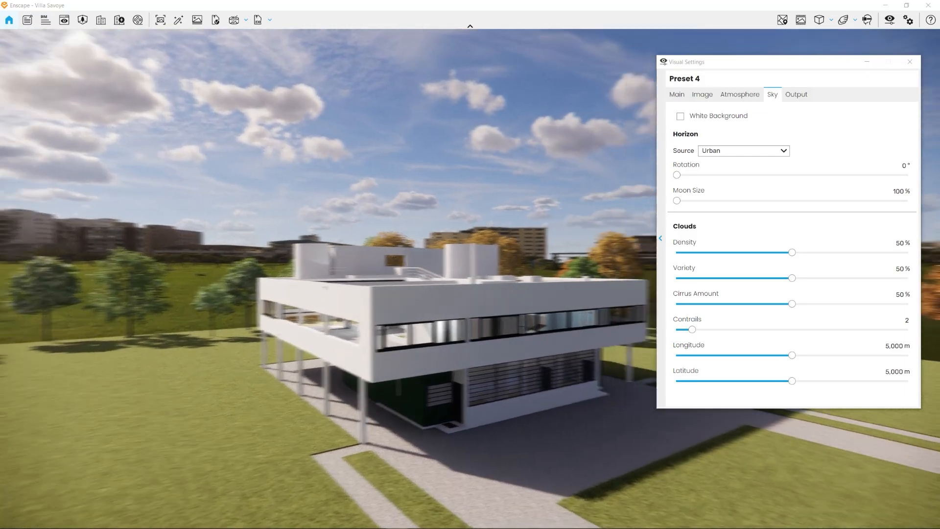
- Set the horizon source to White Cubes and its rotation to 218°
left_click(743, 151)
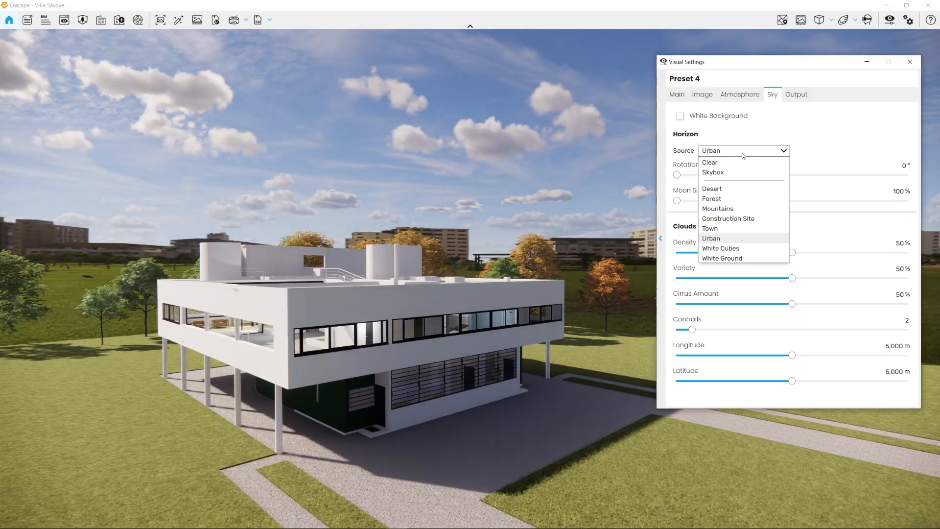
left_click(720, 248)
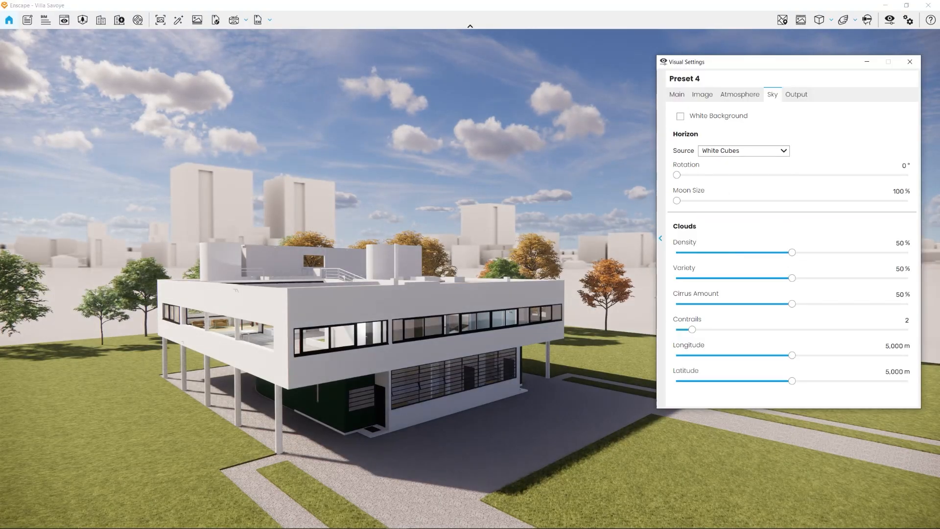
left_click(587, 287)
scroll(587, 287, "down", 3)
right_click_drag(587, 286, 439, 249)
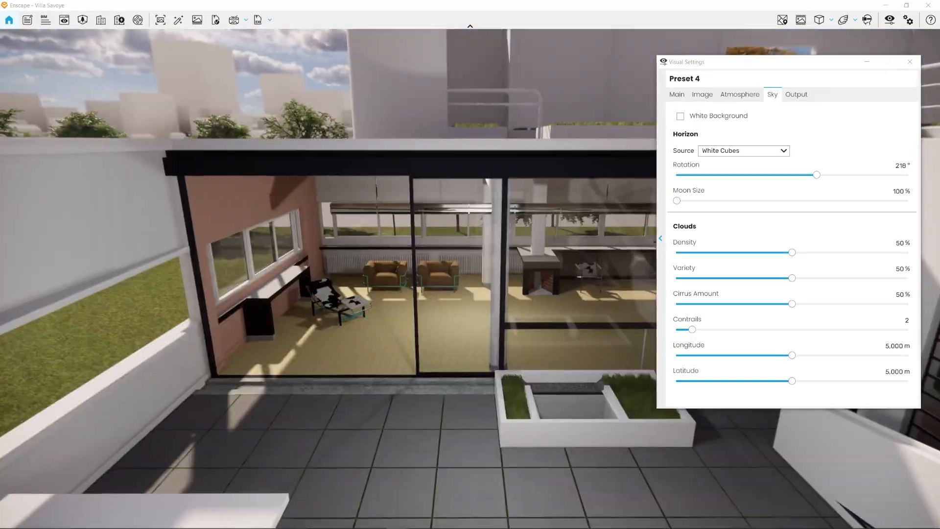
- From inside the living room, set the horizon rotation to 151° and check the view through the windows
right_click_drag(455, 234, 500, 204)
left_click_drag(501, 204, 594, 183)
key("w")
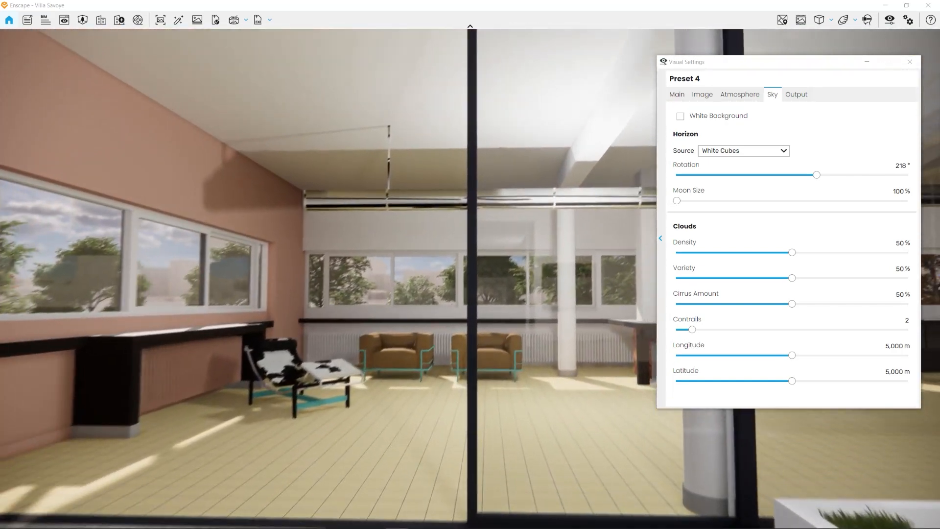
key("w")
left_click_drag(474, 311, 430, 309)
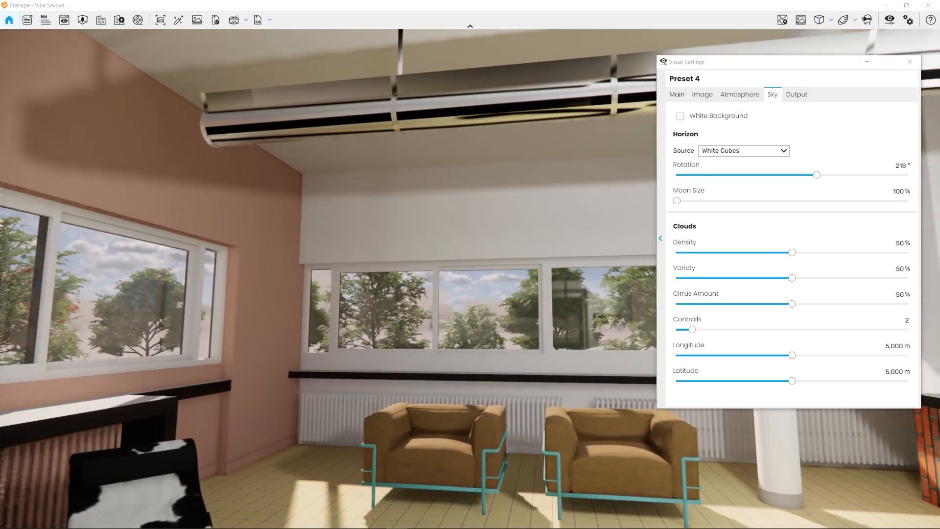
left_click_drag(815, 175, 773, 178)
left_click_drag(563, 220, 260, 220)
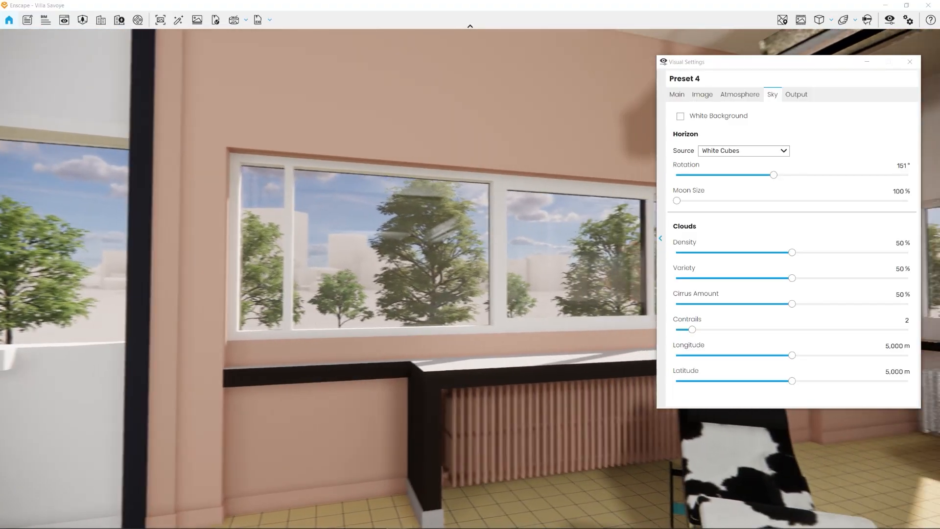
- Switch the horizon source to Mountains and adjust its rotation for the view from the living room
left_click(719, 175)
mouse_move(721, 175)
left_mouse_down()
mouse_move(683, 176)
mouse_move(721, 175)
left_mouse_up()
left_click(752, 151)
left_click(728, 207)
left_click_drag(720, 178, 843, 183)
left_click_drag(548, 286, 599, 267)
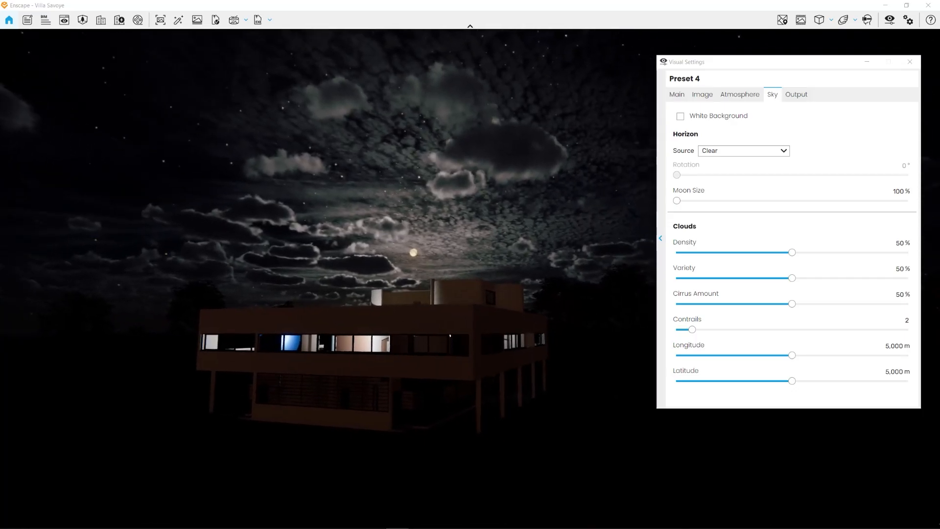
- Increase the moon size to 1,000% and view the moon behind the villa
left_click_drag(677, 201, 907, 200)
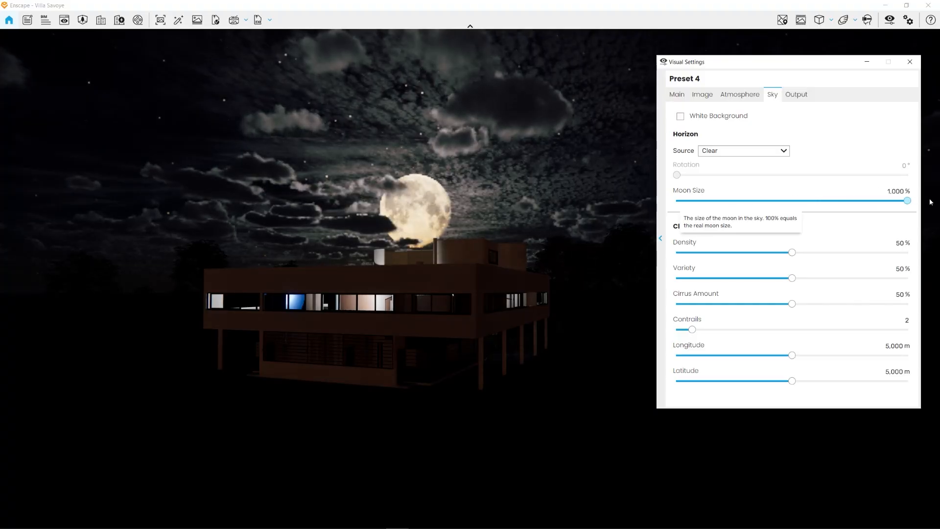
right_click_drag(423, 321, 365, 287)
scroll(426, 320, "up", 3)
key("d")
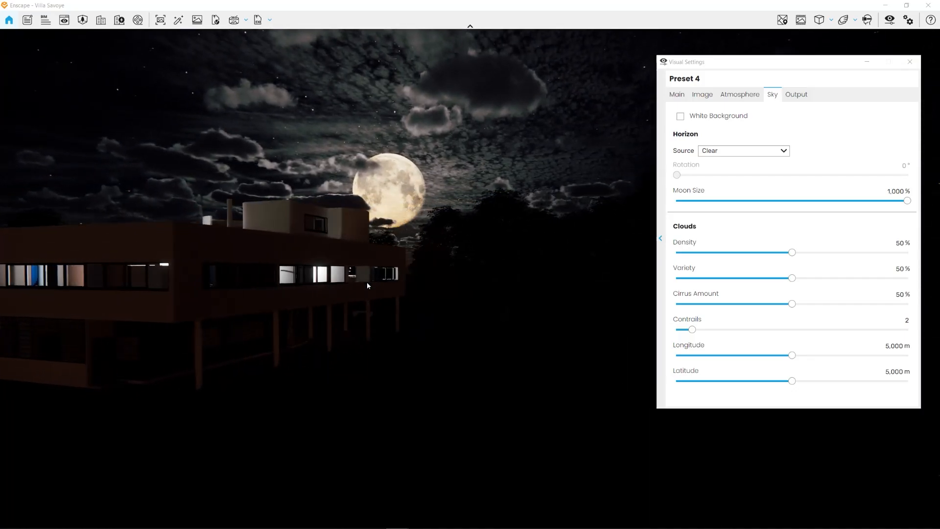
- Raise the cloud density to 59% and frame the clouds around the moon above the villa
left_click_drag(791, 253, 812, 254)
right_click_drag(456, 225, 504, 225, "shift")
key("a")
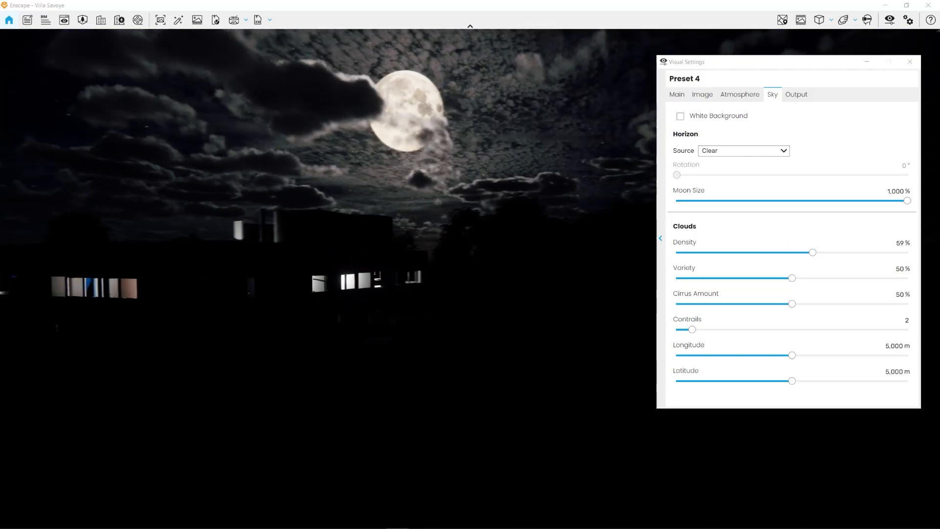
left_click_drag(456, 225, 518, 225)
key("a")
right_click_drag(237, 269, 509, 113)
- Set the night sky brightness to 136% in the illumination settings and return to the sky settings
left_click(740, 94)
left_click_drag(762, 243, 782, 247)
right_click_drag(477, 327, 457, 344)
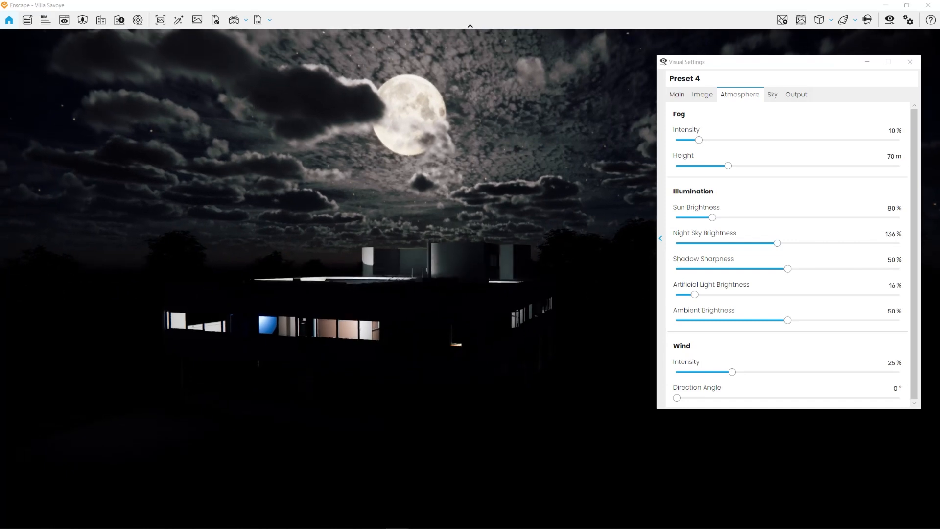
right_click_drag(575, 264, 575, 177, "shift")
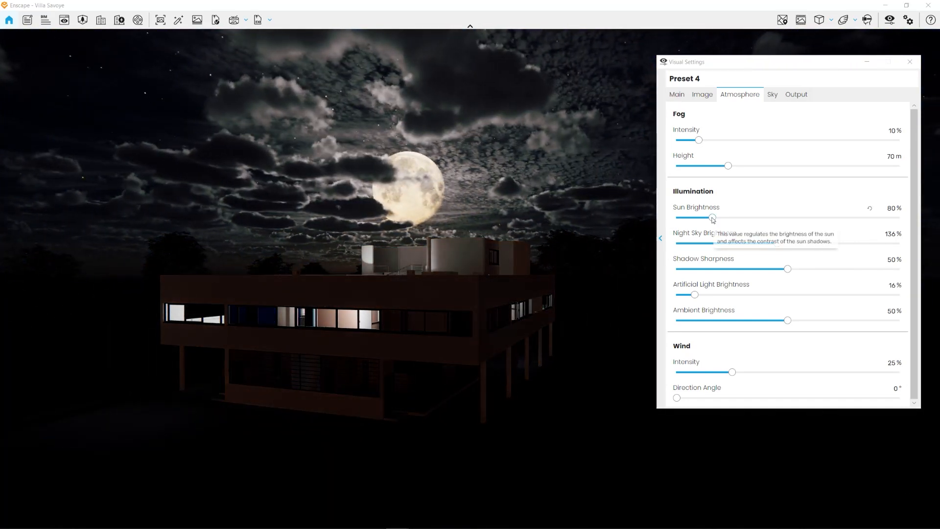
left_click(772, 94)
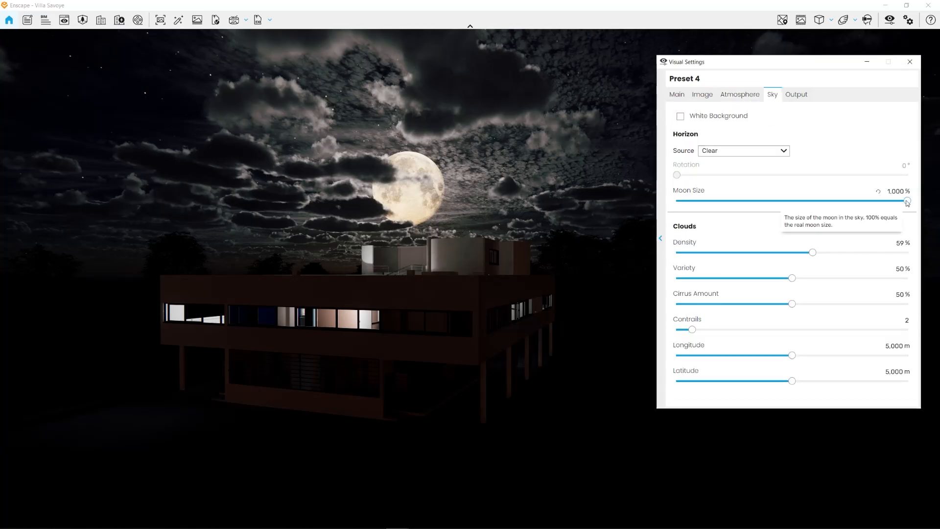
- Reduce the moon size to 650% and change the time of day from night to daylight
left_click_drag(804, 200, 684, 202)
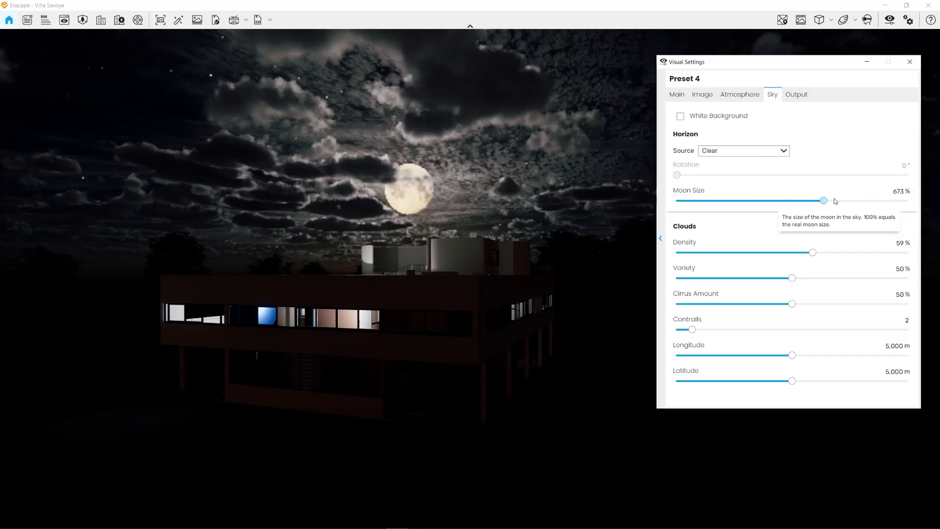
key("u")
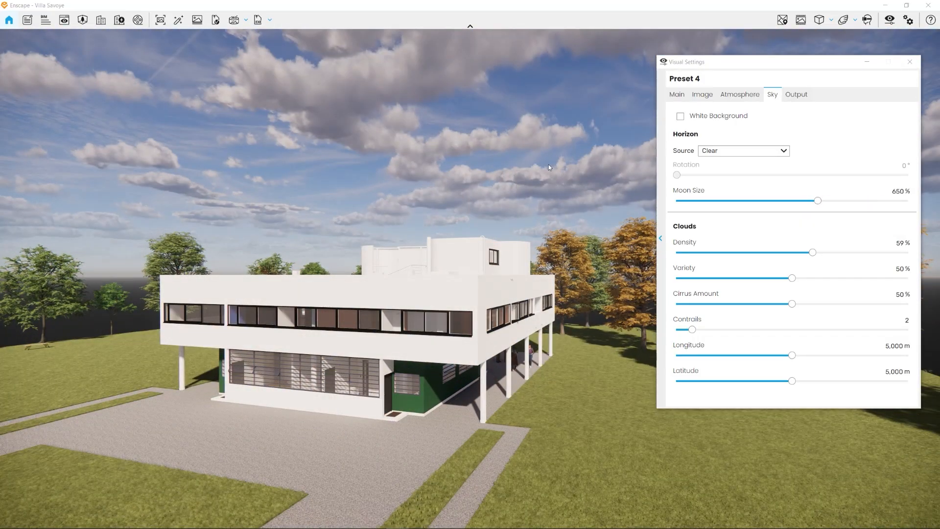
- Frame the villa's facade with the cyclist on the gravel path and set the horizon source to Skybox
key("Page_Down")
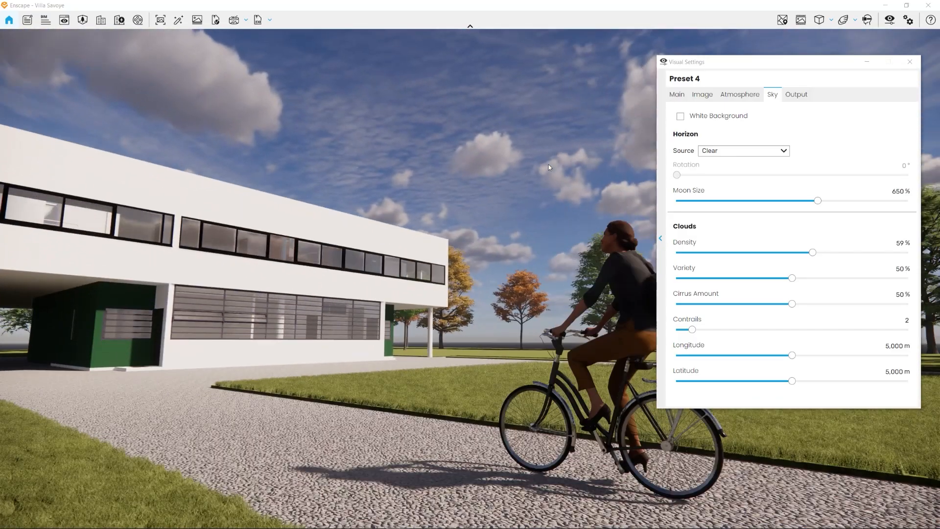
scroll(435, 398, "down", 3)
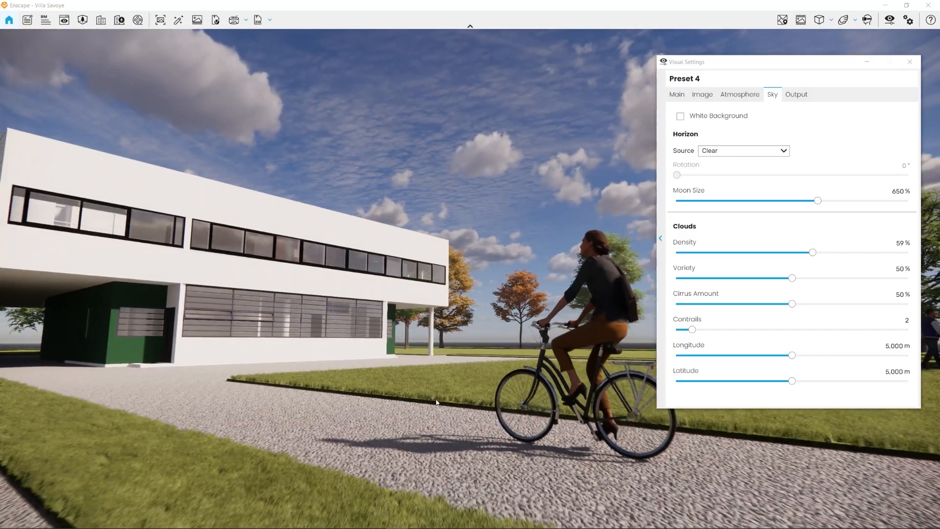
key("e")
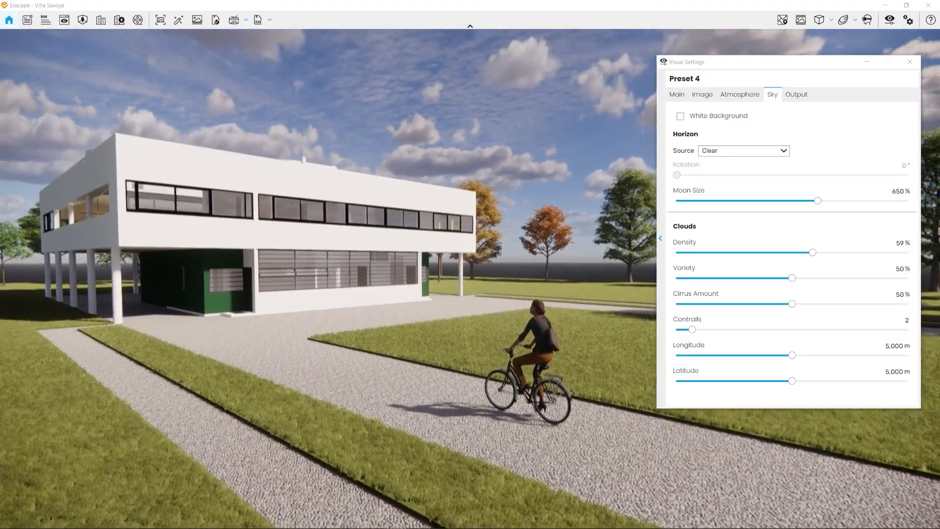
left_click_drag(448, 352, 448, 362)
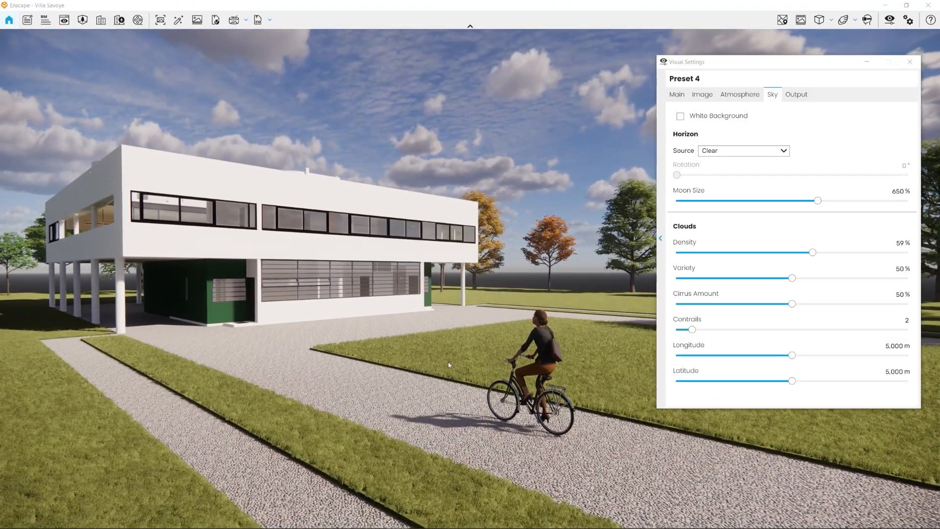
left_click(766, 153)
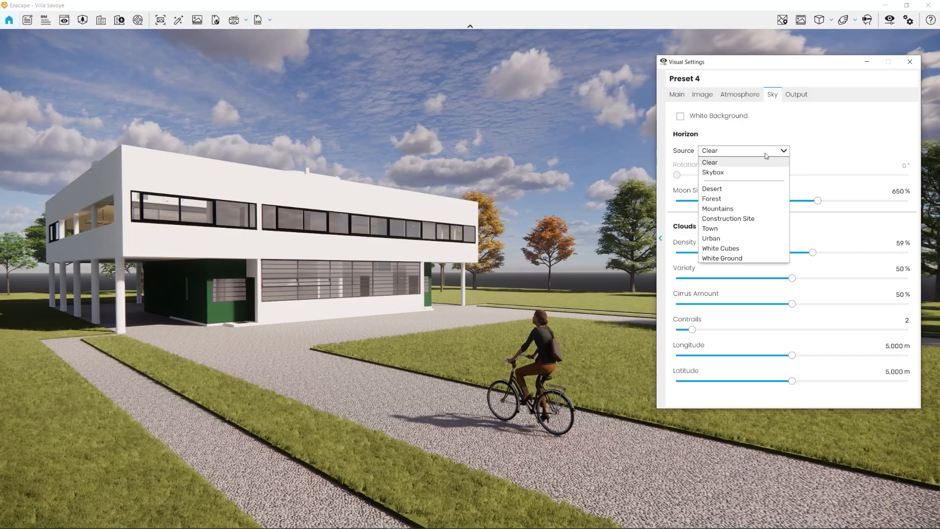
left_click(741, 172)
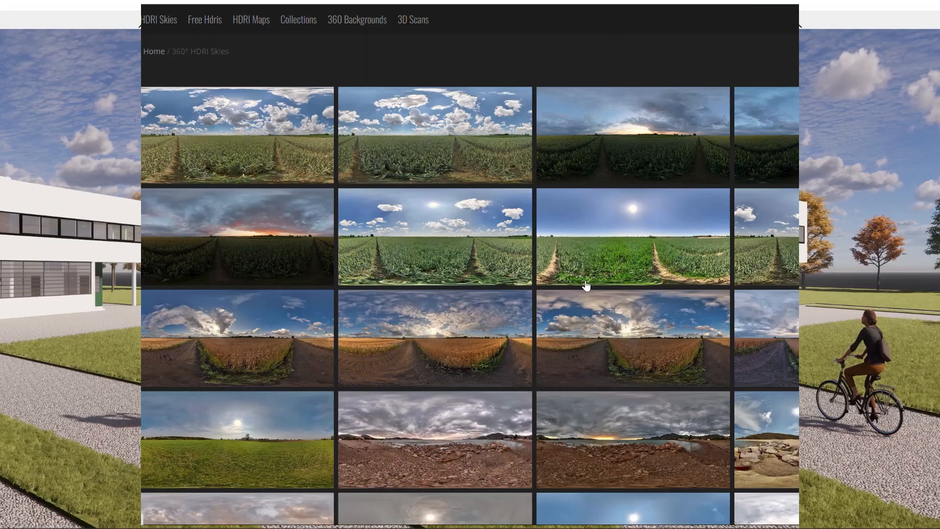
- Switch to the HDRI-Skies website and browse its 360° HDRI sky images
scroll(587, 287, "down", 5)
scroll(585, 285, "down", 5)
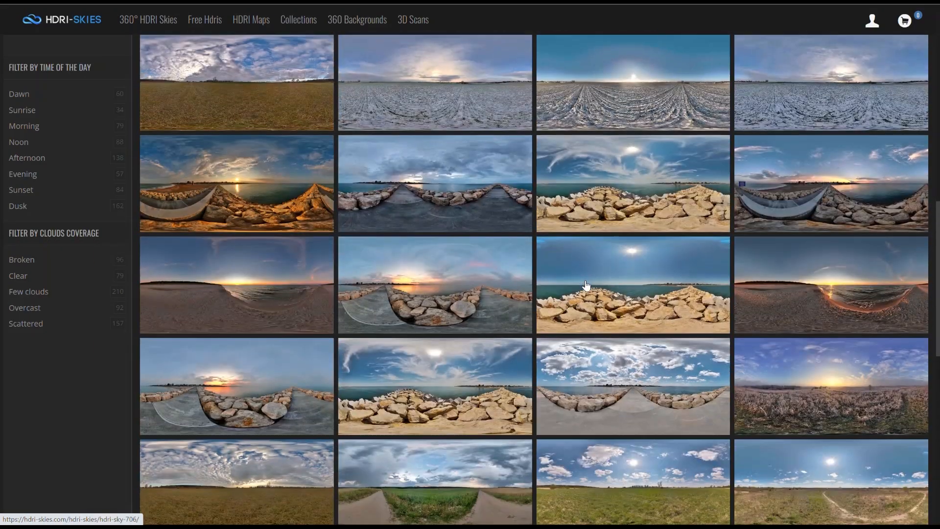
scroll(585, 286, "down", 5)
scroll(586, 286, "down", 4)
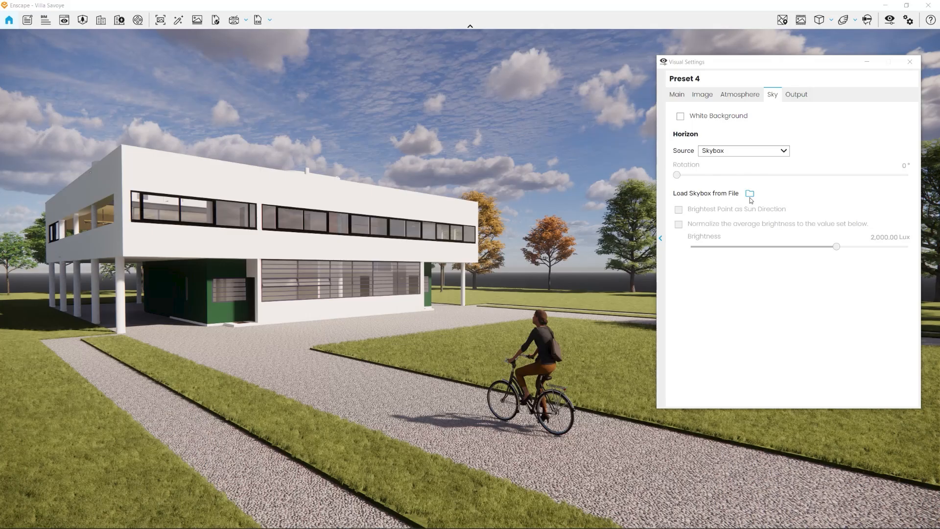
- Back in Enscape, load 787-hdri-skies-com.hdr as the skybox and set its rotation to 212°
left_click(750, 197)
left_click(497, 241)
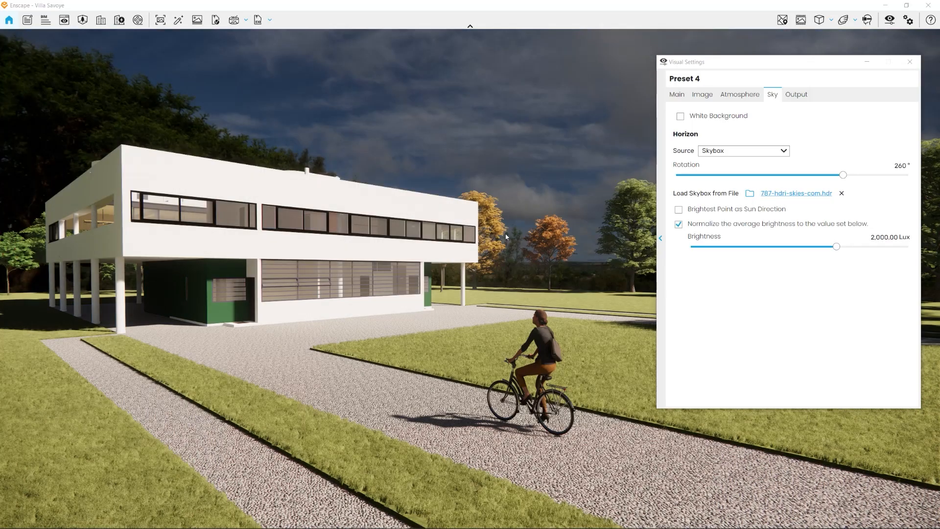
left_click_drag(506, 237, 196, 265)
key("e")
left_click_drag(842, 175, 812, 178)
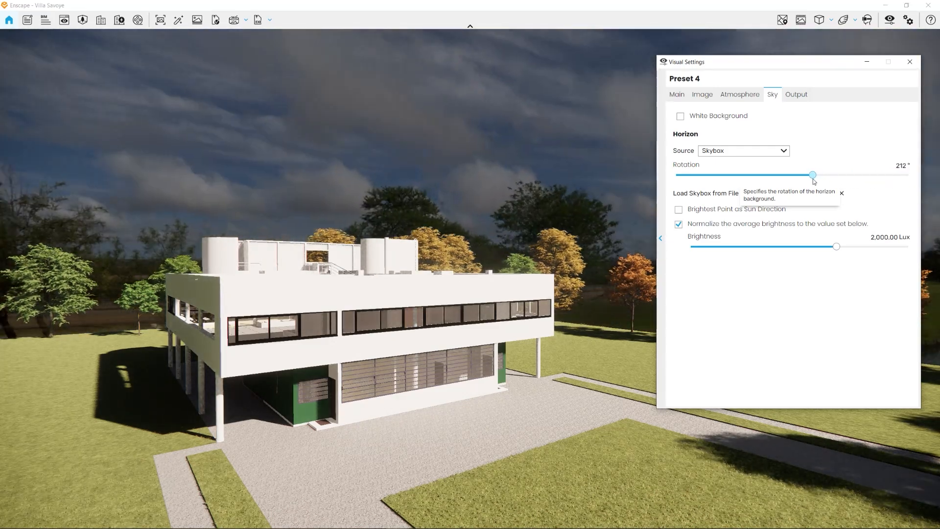
- Use the skybox's brightest point as the sun direction and set the rotation to 69° for the view by the cyclist
left_click(678, 209)
mouse_move(372, 293)
right_mouse_down()
mouse_move(607, 293)
mouse_move(607, 313)
mouse_move(587, 284)
right_mouse_up()
left_click_drag(196, 314, 200, 183)
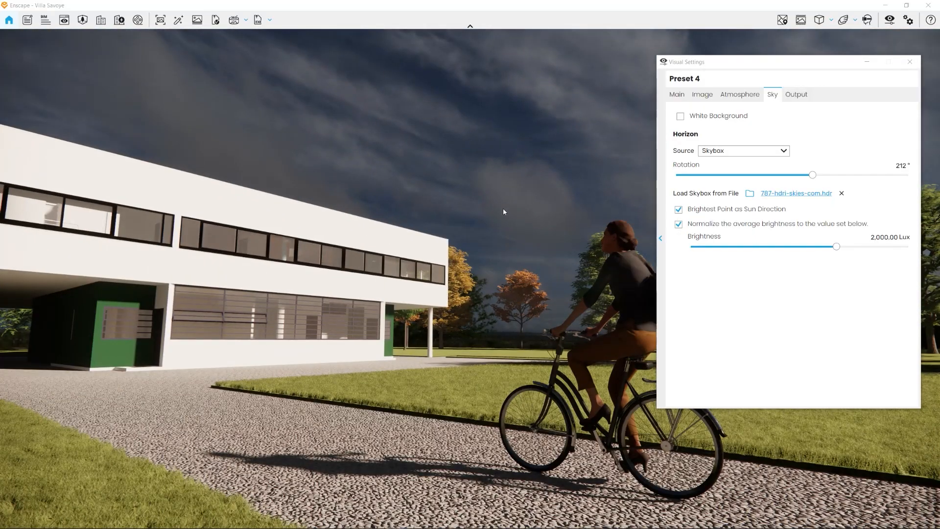
left_click_drag(812, 175, 723, 189)
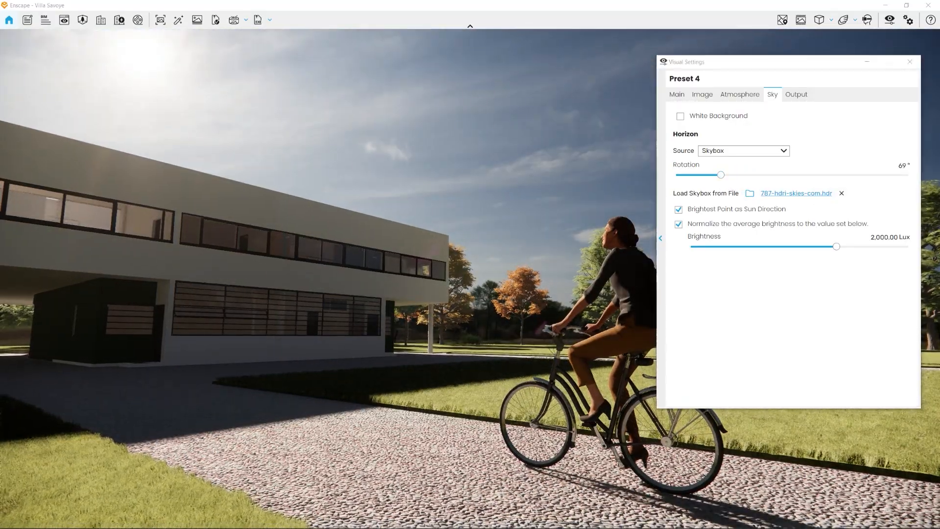
- Frame the villa's corner with the cyclist under the sun and reduce the lens flare to 25%
key("s")
key("w")
left_click_drag(425, 374, 426, 348)
right_click_drag(425, 347, 445, 367)
left_click_drag(445, 367, 436, 385)
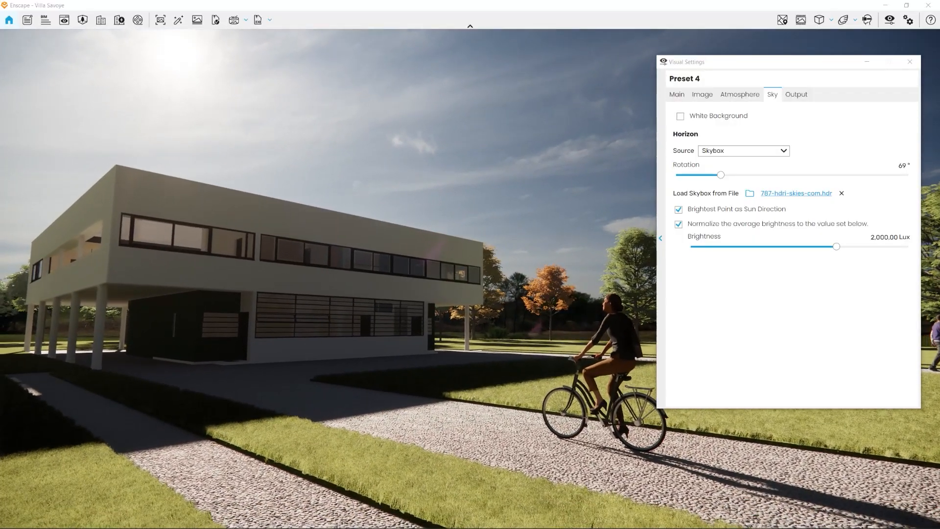
left_click(727, 96)
left_click(702, 98)
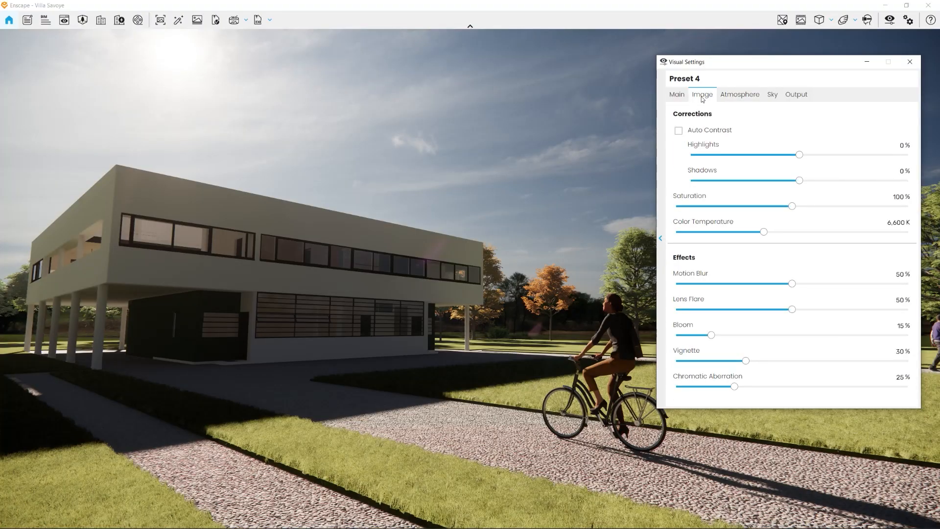
left_click_drag(793, 312, 736, 318)
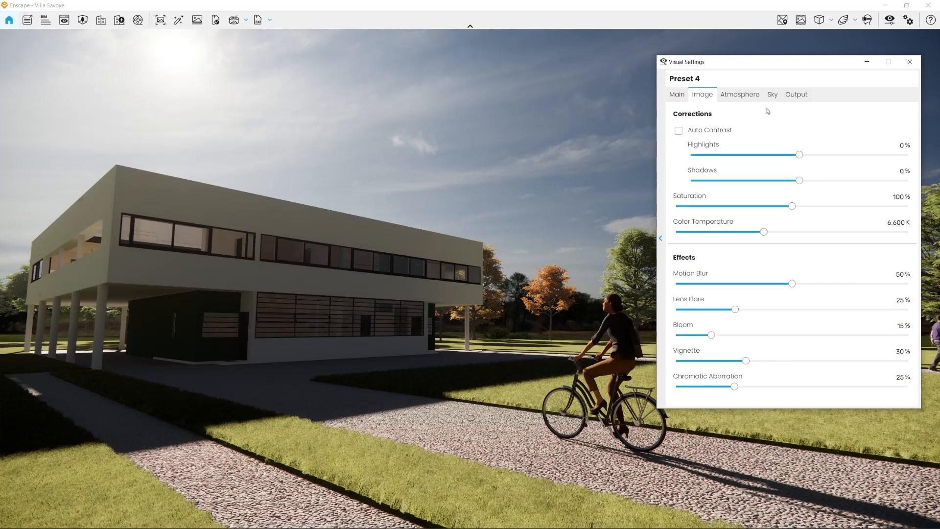
- Adjust the illumination in the atmosphere settings and set the sky's horizon source to Clear
left_click(740, 96)
left_click_drag(721, 214, 758, 216)
left_click(772, 95)
left_click(783, 152)
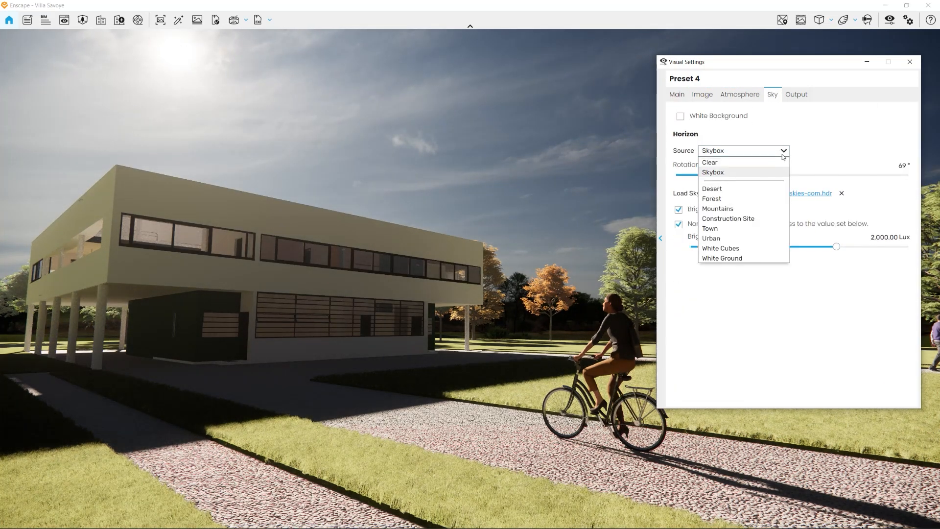
left_click(723, 166)
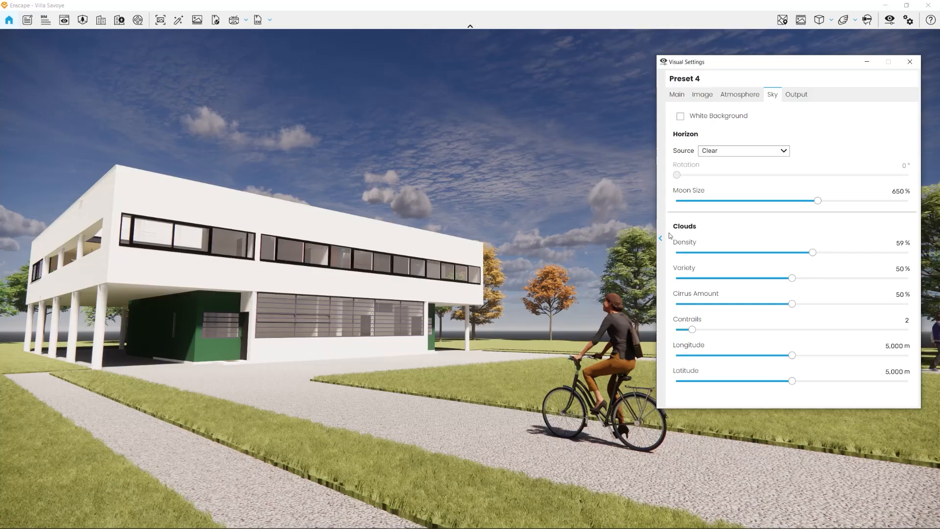
- Set the cloud density to 93% and the variety to 100%, and view the clouds above the villa
left_click_drag(813, 252, 891, 254)
left_click_drag(793, 278, 907, 279)
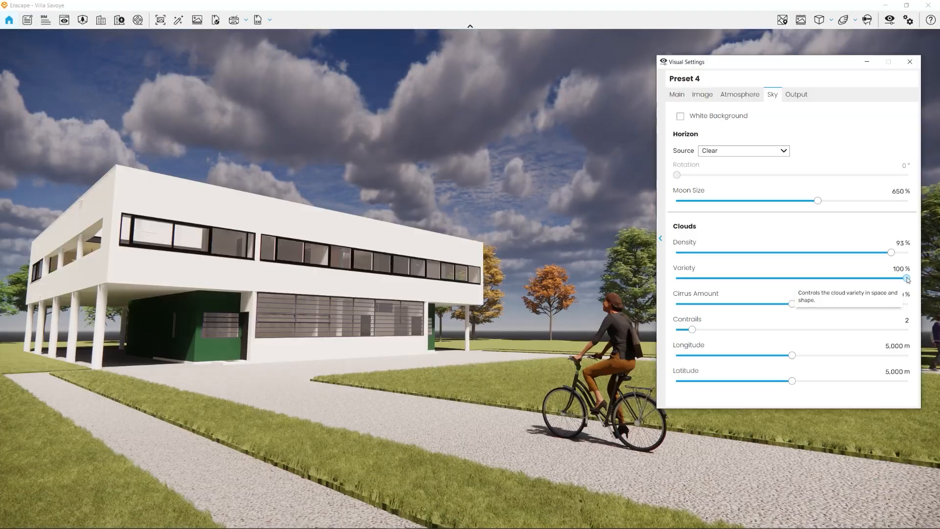
right_click_drag(478, 269, 406, 335)
left_click_drag(406, 335, 406, 296)
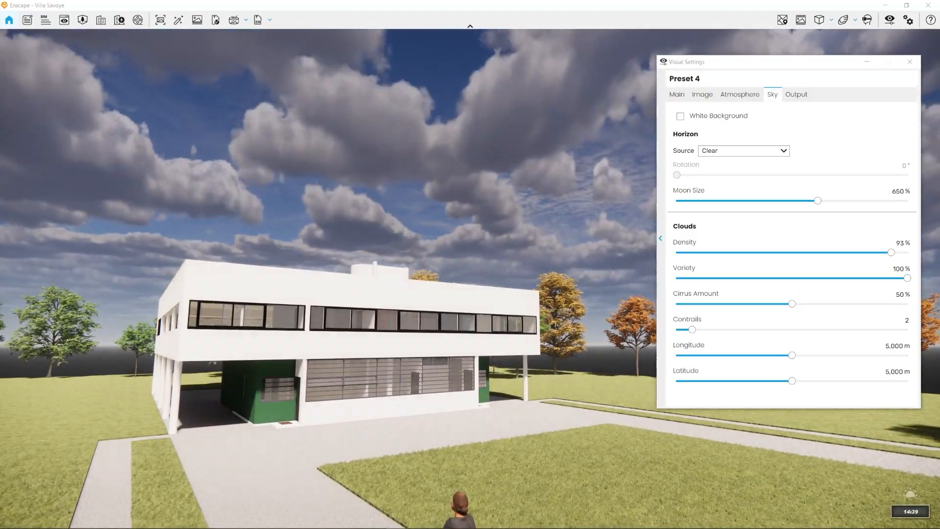
right_click_drag(406, 296, 494, 289)
left_click_drag(494, 289, 494, 328)
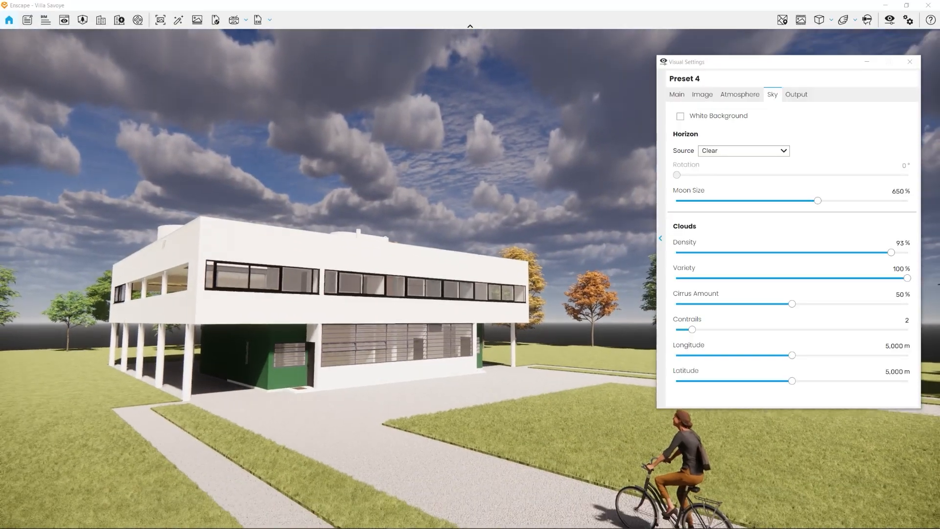
scroll(494, 328, "down", 3)
- Set the cloud density to 47%, the variety to 9% and the cirrus amount to 100%
left_click_drag(892, 255, 785, 253)
left_click_drag(907, 278, 696, 279)
left_click_drag(790, 304, 909, 305)
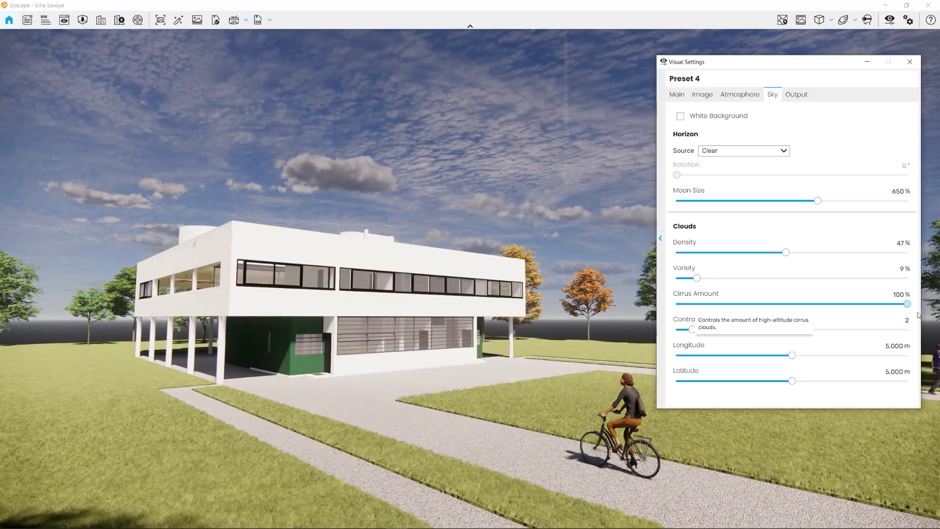
- Set the cloud density and variety to 0% with the cirrus amount at 100% to view only cirrus clouds
left_click_drag(909, 313, 794, 304)
left_click_drag(785, 252, 676, 278)
left_click_drag(794, 304, 907, 303)
left_click_drag(470, 293, 498, 326)
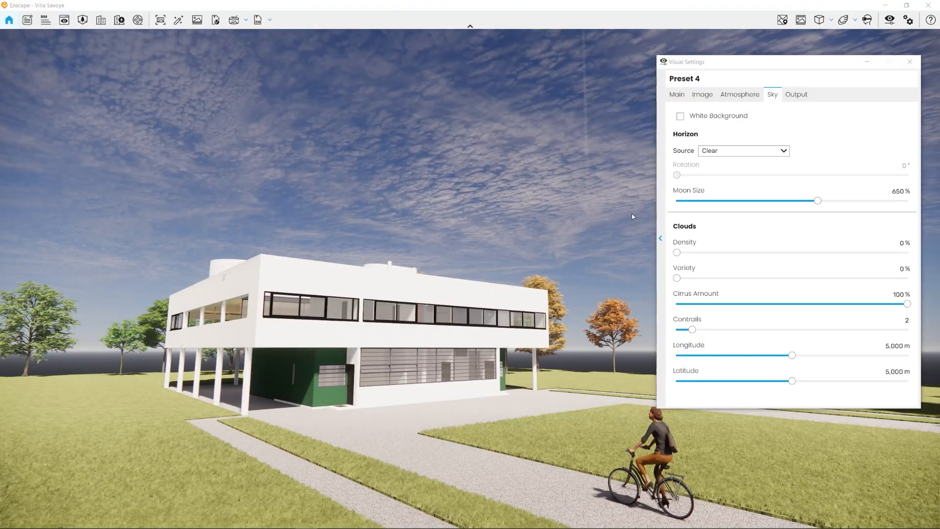
- Remove the cirrus clouds, try the contrails at 30, and set them to 3
left_click_drag(902, 304, 675, 311)
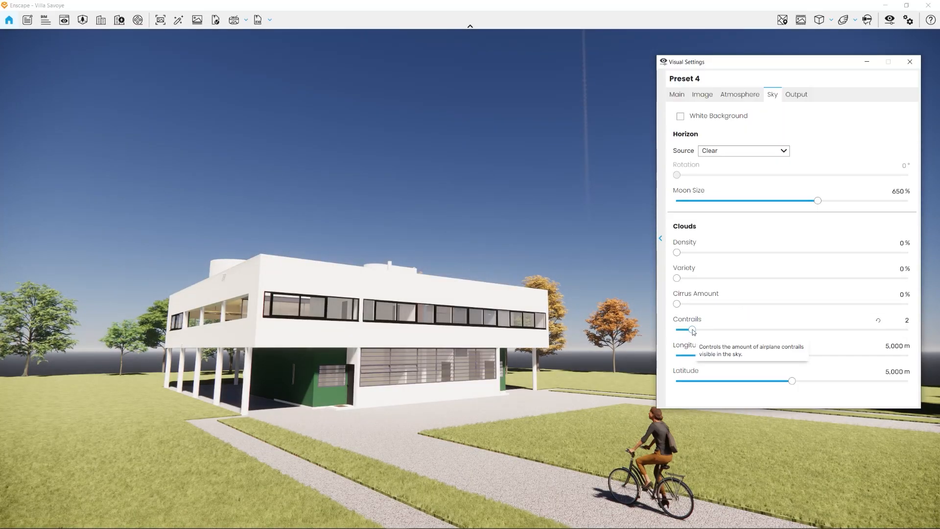
left_click_drag(713, 333, 907, 329)
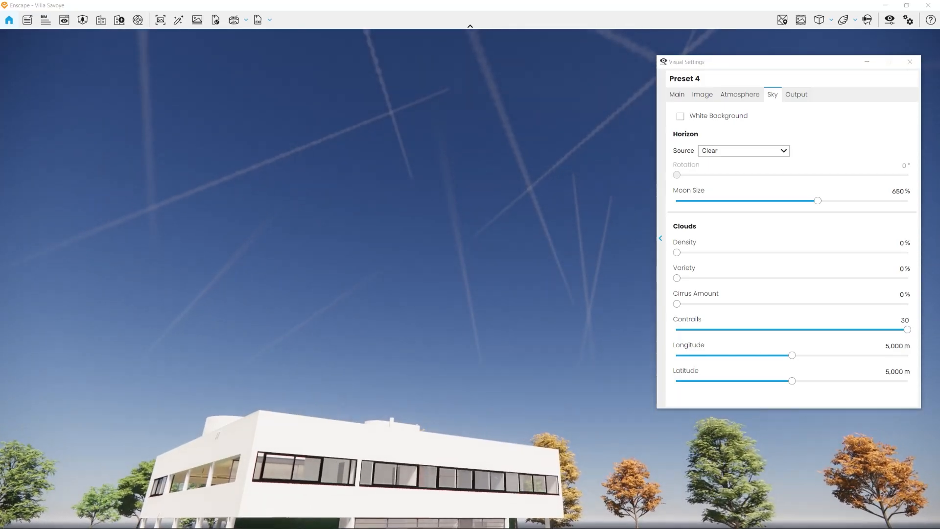
left_click_drag(907, 330, 705, 333)
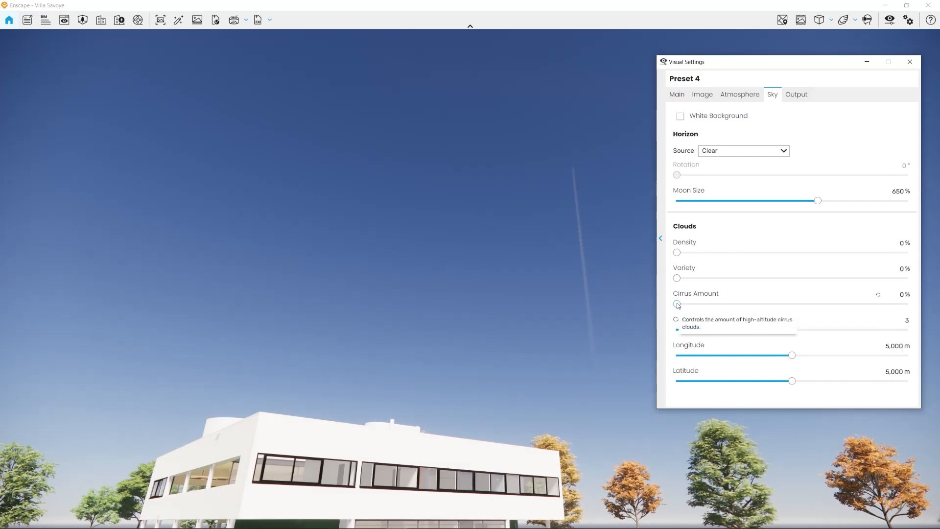
- Set the cirrus amount to 34%, the cloud density to 62% and the variety to 81%
left_click_drag(677, 304, 754, 304)
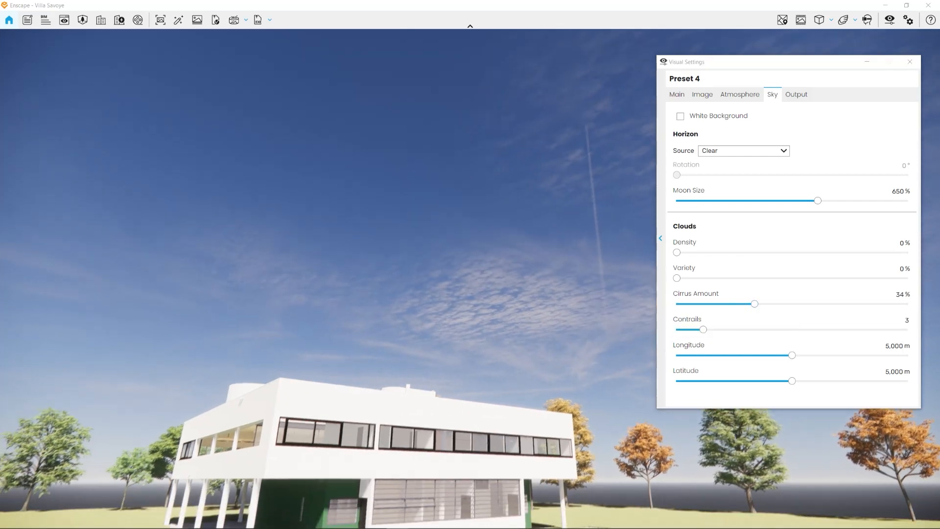
left_click_drag(677, 252, 760, 252)
left_click_drag(676, 277, 863, 278)
left_click_drag(760, 253, 821, 253)
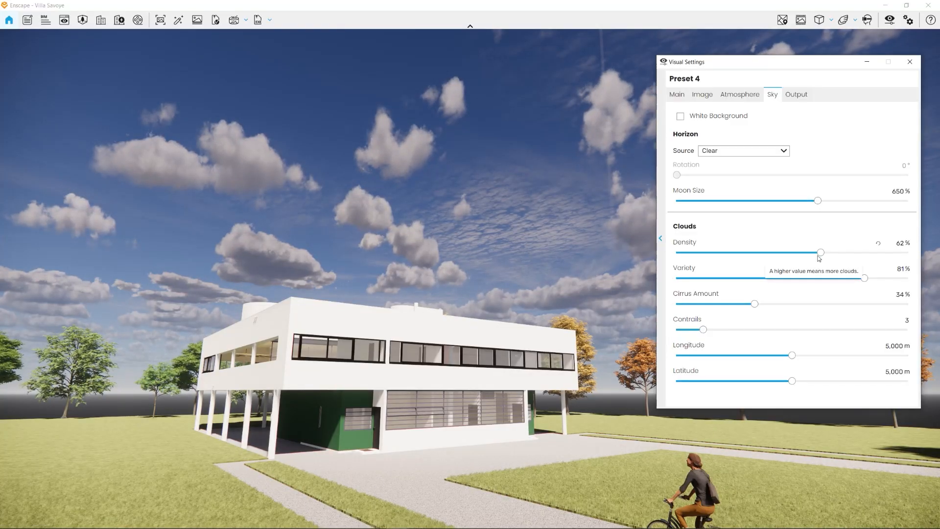
- Offset the clouds to 8,041 m longitude and 6,497 m latitude, and set their density to 74%
left_click_drag(792, 355, 862, 355)
mouse_move(800, 381)
left_mouse_down()
mouse_move(717, 381)
mouse_move(809, 381)
left_mouse_up()
left_click_drag(837, 380, 827, 379)
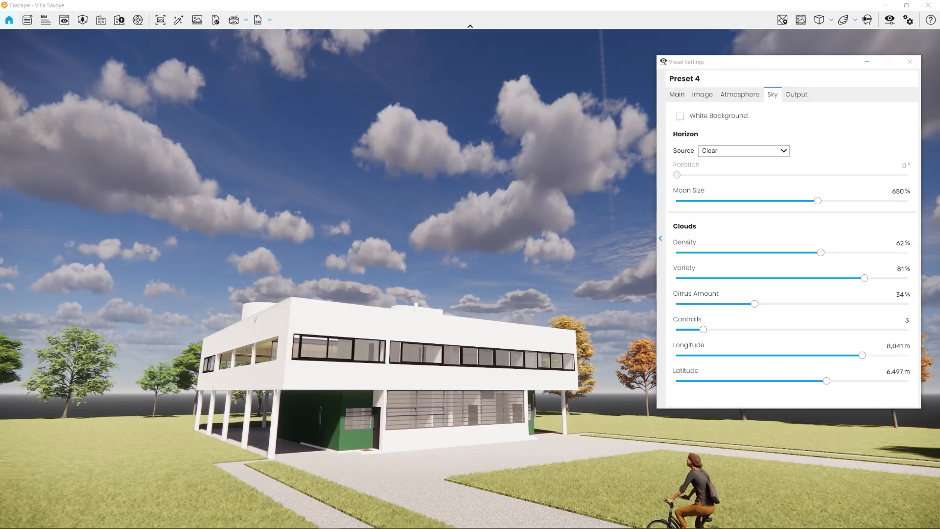
left_click_drag(823, 254, 849, 253)
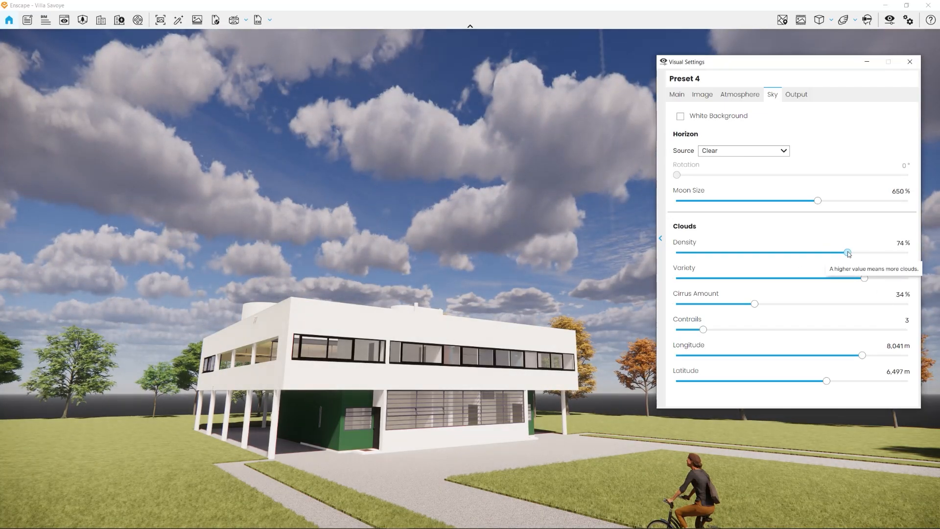
- Offset the clouds to 6,592 m longitude and 4,809 m latitude, and reduce their density to 44%
left_click_drag(863, 356, 788, 383)
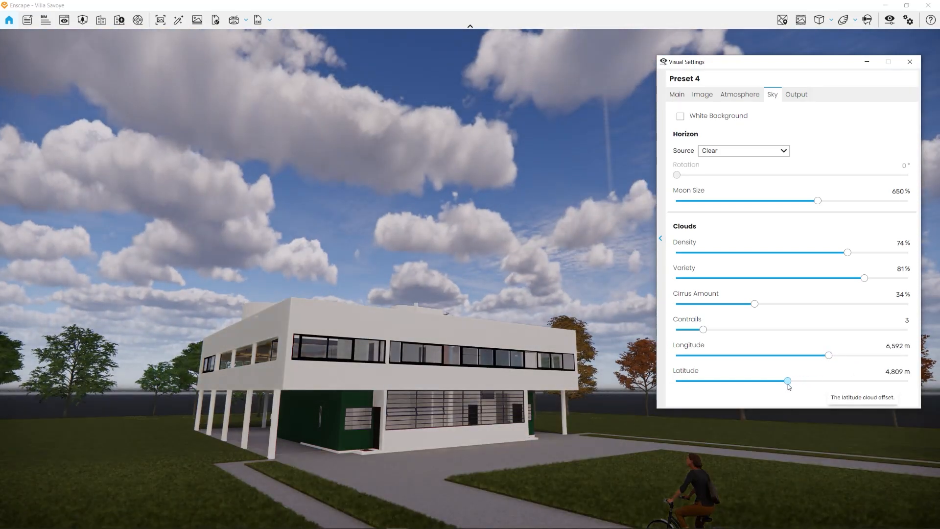
left_click_drag(574, 442, 524, 347)
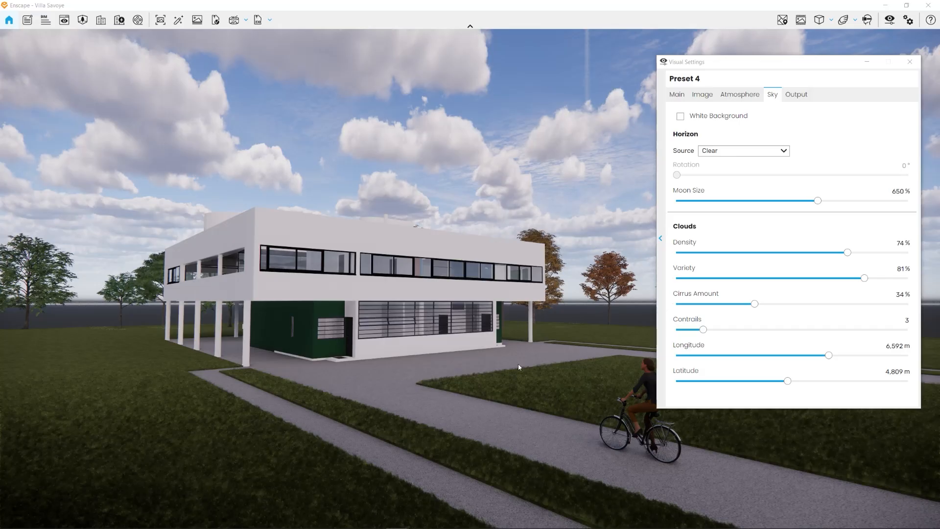
left_click_drag(567, 388, 557, 361)
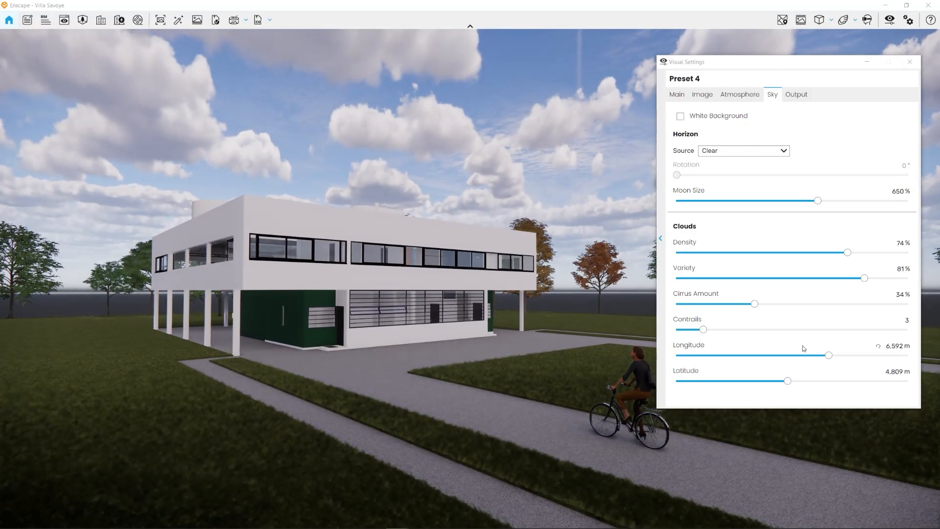
left_click_drag(848, 255, 774, 258)
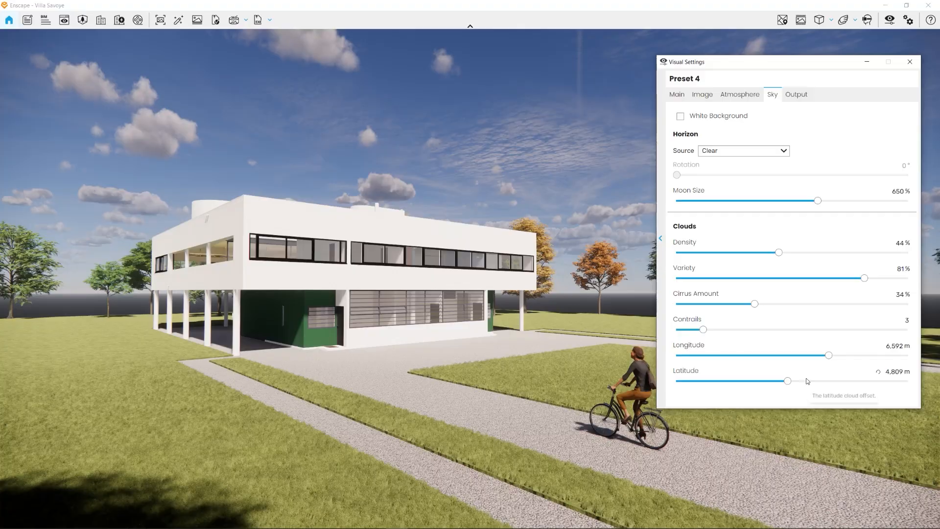
- Offset the clouds to 1,513 m longitude and 5,748 m latitude, with the variety at 60% and the density at 31%
mouse_move(788, 383)
left_mouse_down()
mouse_move(688, 387)
mouse_move(806, 390)
mouse_move(792, 389)
left_mouse_up()
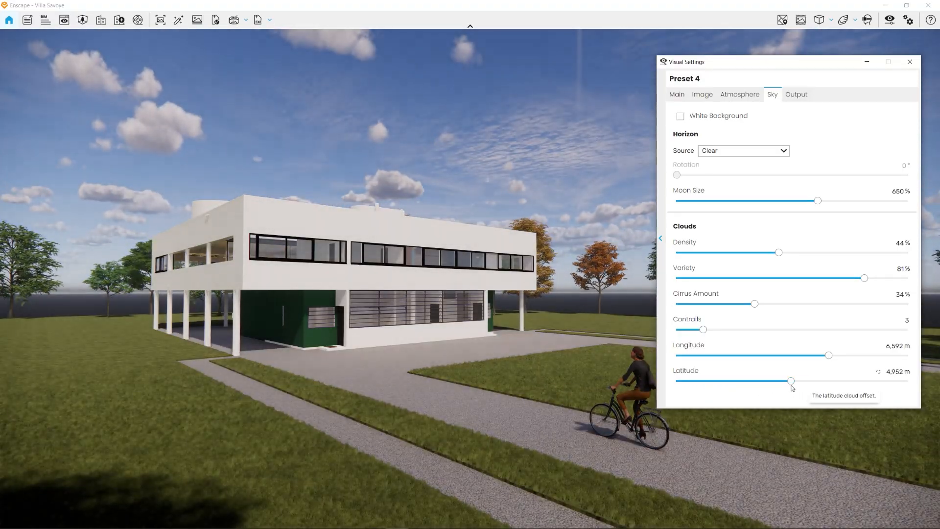
left_click_drag(779, 260, 771, 259)
left_click_drag(790, 382, 712, 357)
left_click_drag(863, 278, 813, 279)
left_click_drag(770, 252, 752, 253)
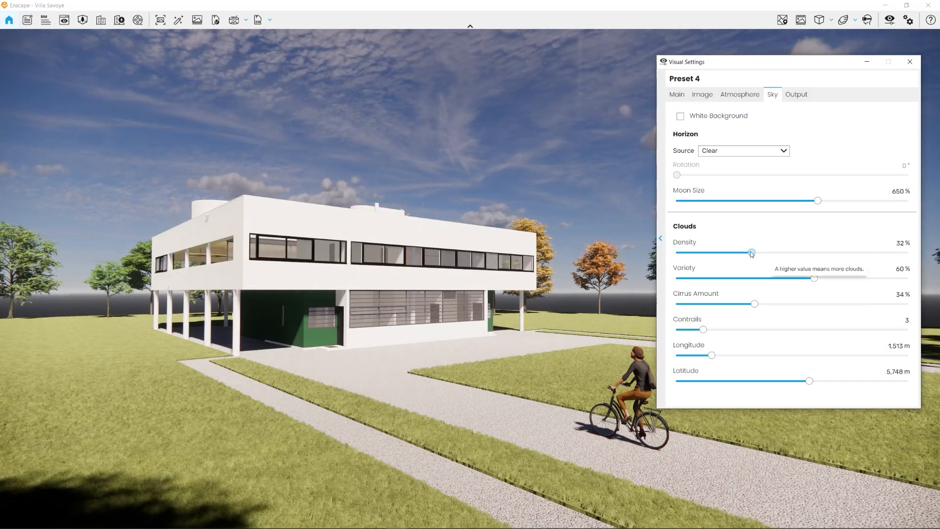
- Offset the clouds to 1,051 m longitude and 2,627 m latitude, and set their density to 38%
left_click_drag(710, 355, 701, 355)
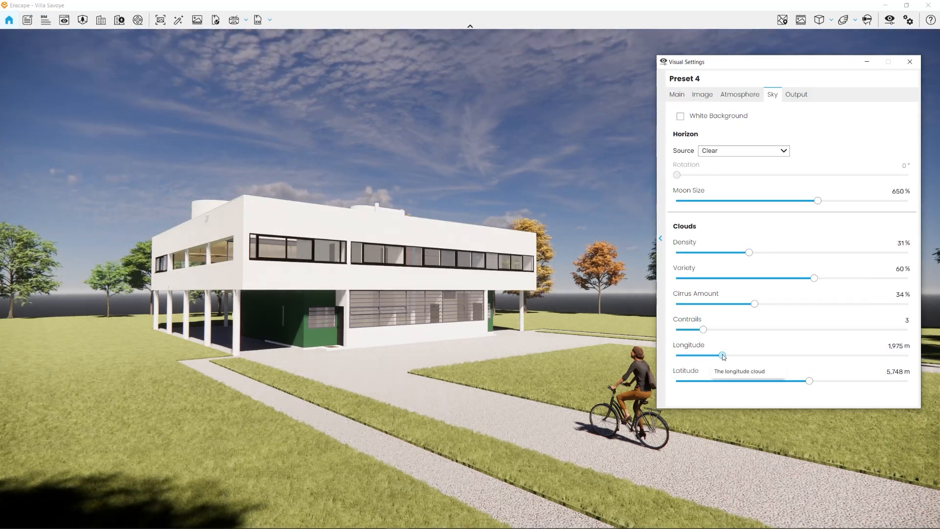
left_click_drag(808, 381, 737, 382)
left_click_drag(748, 252, 764, 252)
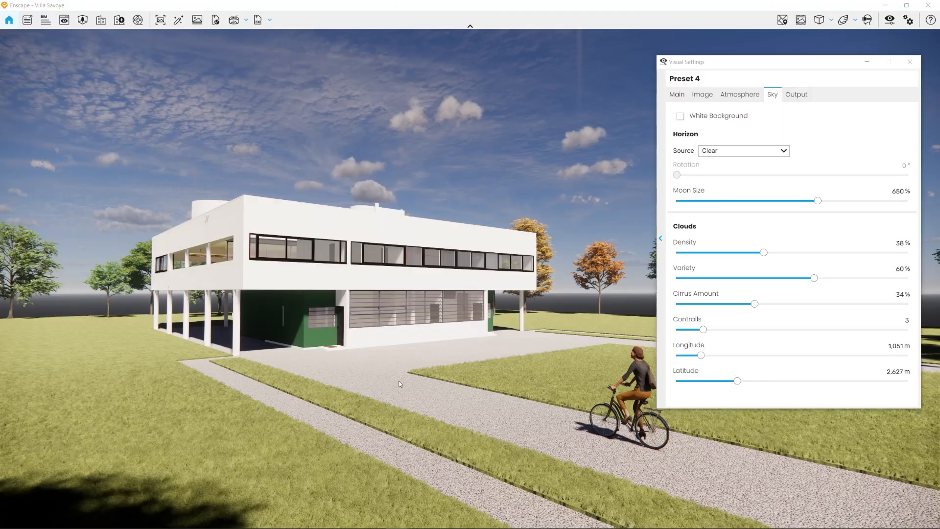
- Close the Visual Settings window to leave the whole scene in view
key("Page_Down")
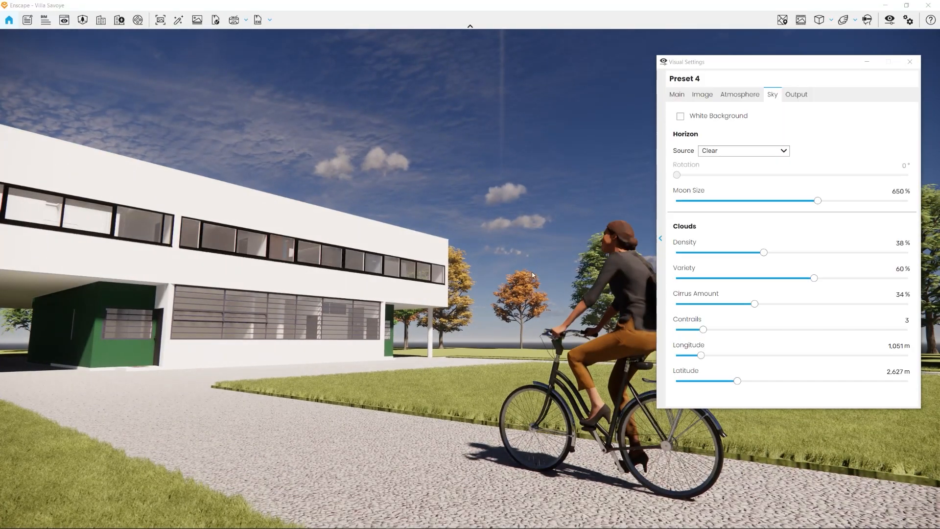
left_click_drag(805, 62, 808, 62)
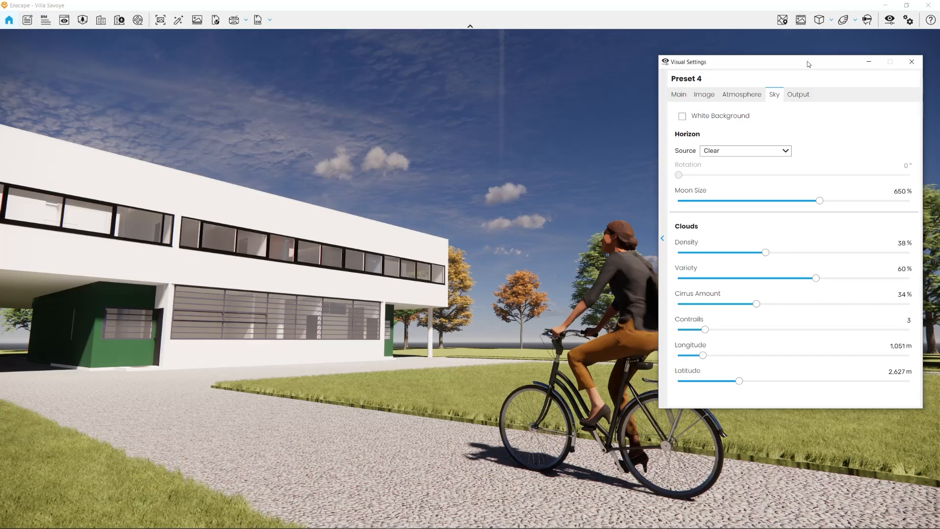
left_click(907, 61)
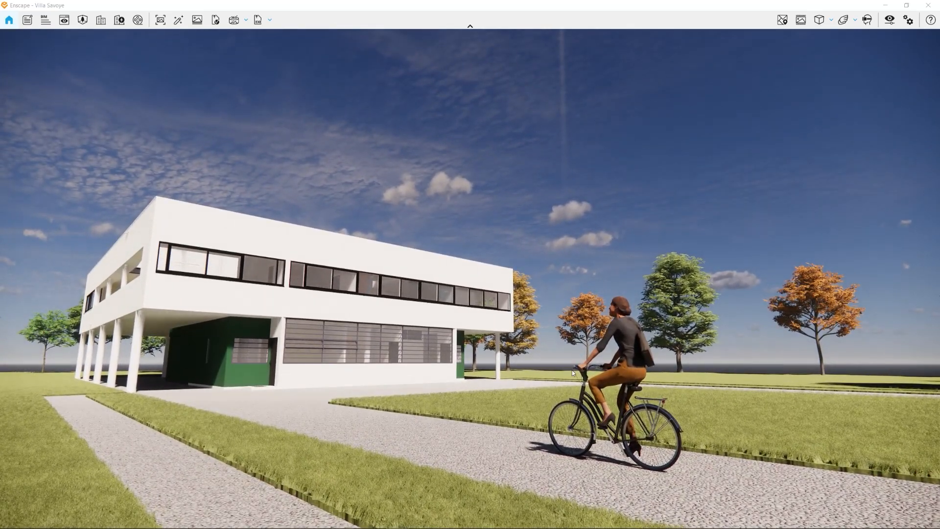
- Advance the scene's time of day to 16:03 and turn it back to 14:14
right_click_drag(73, 415, 172, 414, "shift")
key("i")
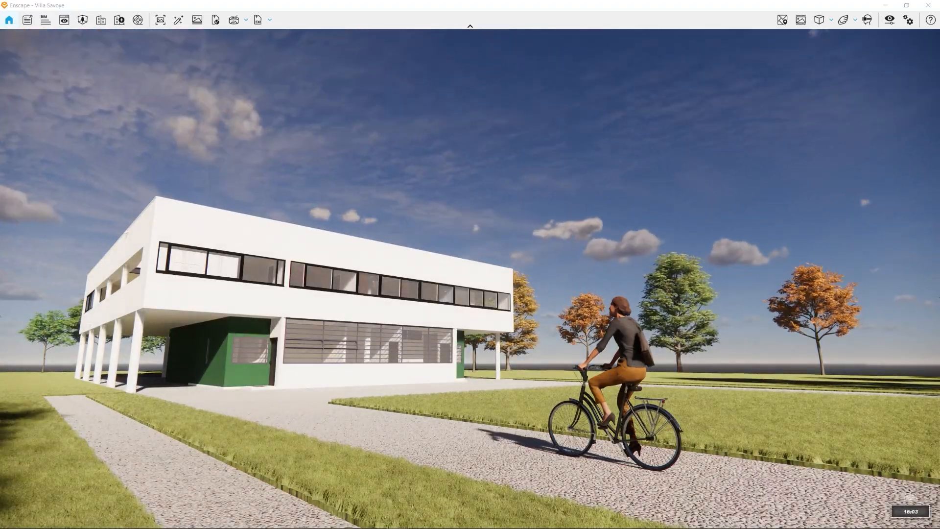
key("u")
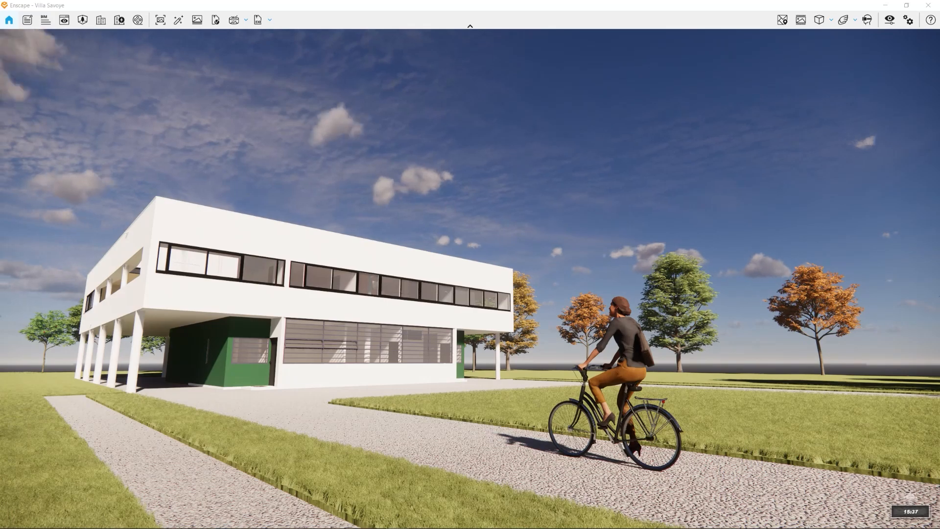
key("u")
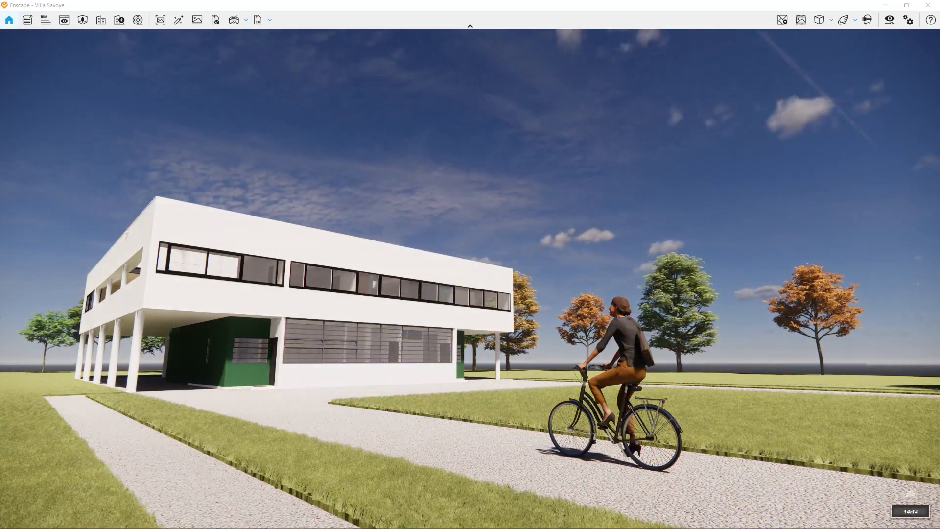